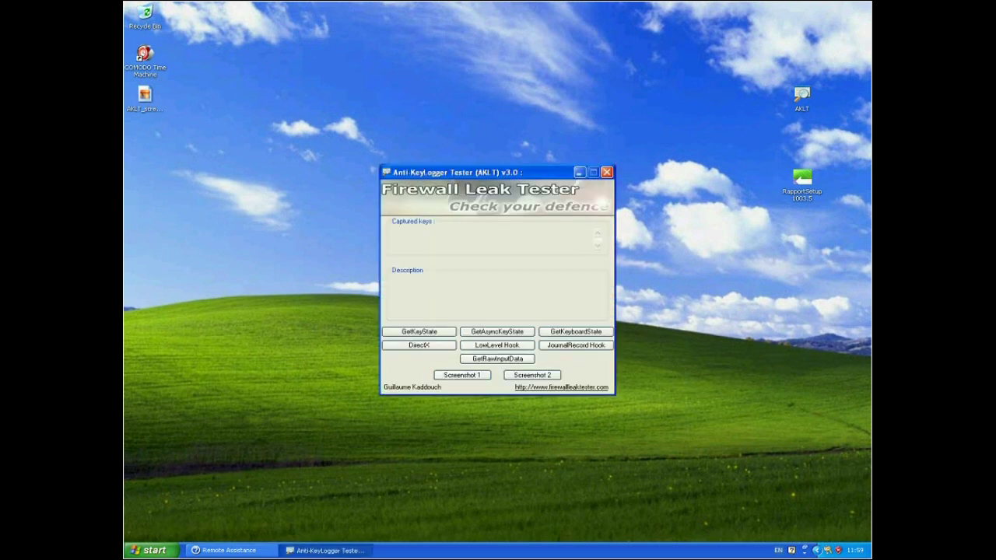
# Move the AKLT window from the desktop centre to the lower-right corner.
pyautogui.moveTo(483, 172); pyautogui.dragTo(736, 315)
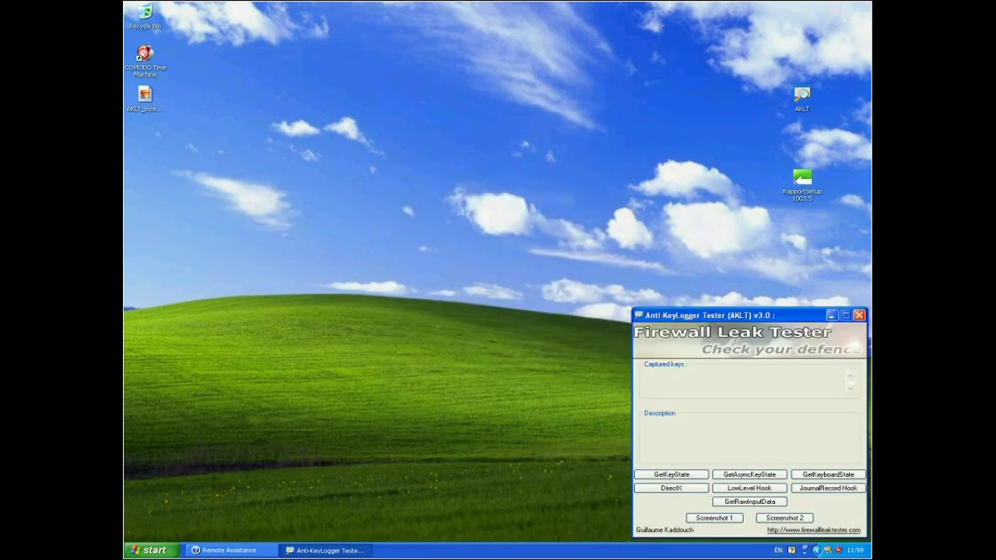
# Open and dismiss the Start menu, then read the descriptions of AKLT's screenshot test buttons.
pyautogui.click(148, 550)
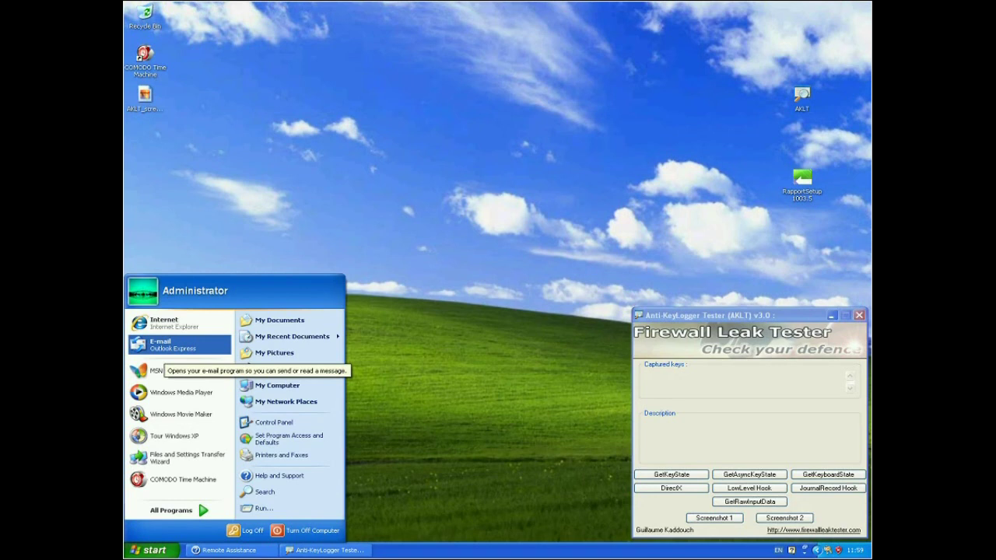
pyautogui.press('Escape')
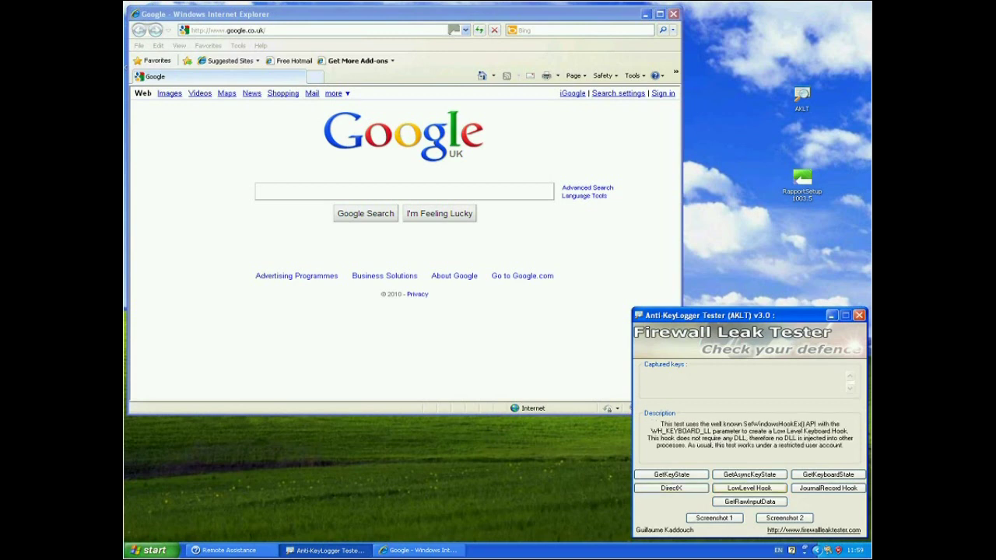
pyautogui.moveTo(828, 487)
pyautogui.moveTo(714, 517)
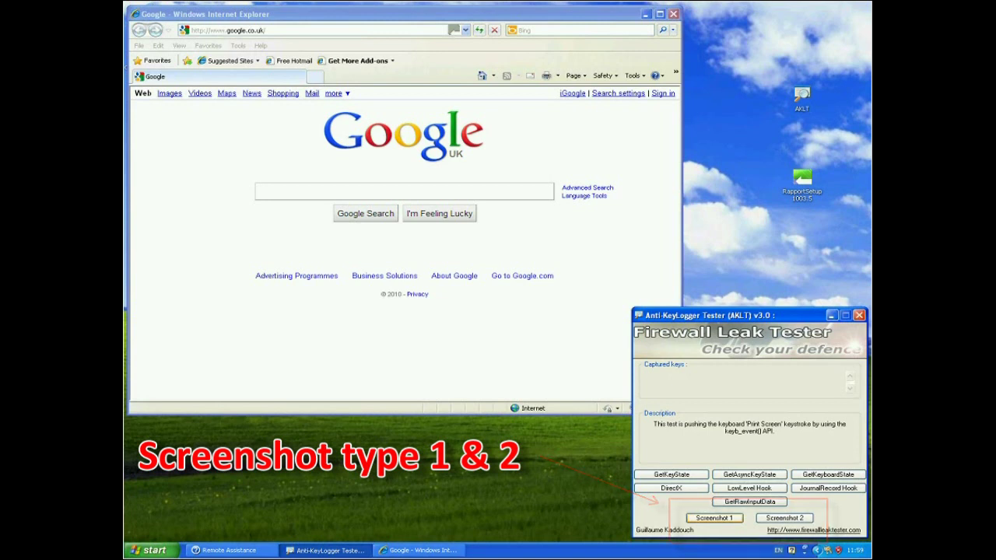
# Run the Screenshot 1 Print Screen test and close Paint's capture of Google without saving.
pyautogui.click(714, 517)
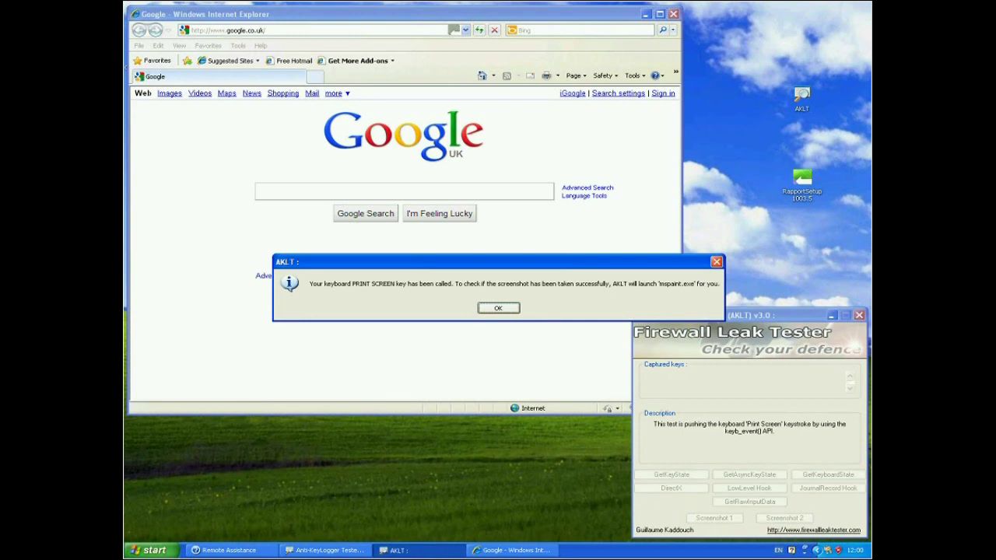
pyautogui.press('Return')
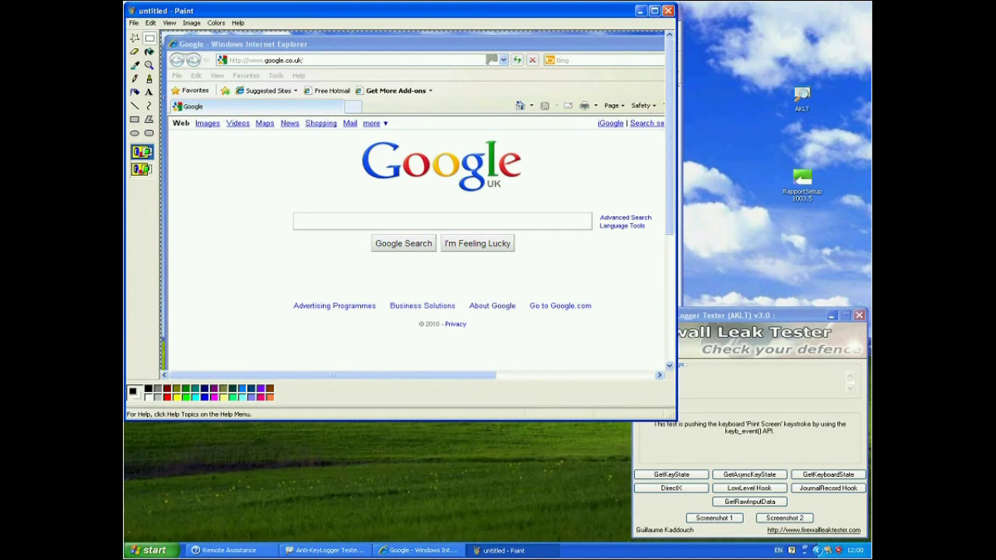
pyautogui.click(668, 10)
pyautogui.press('n')
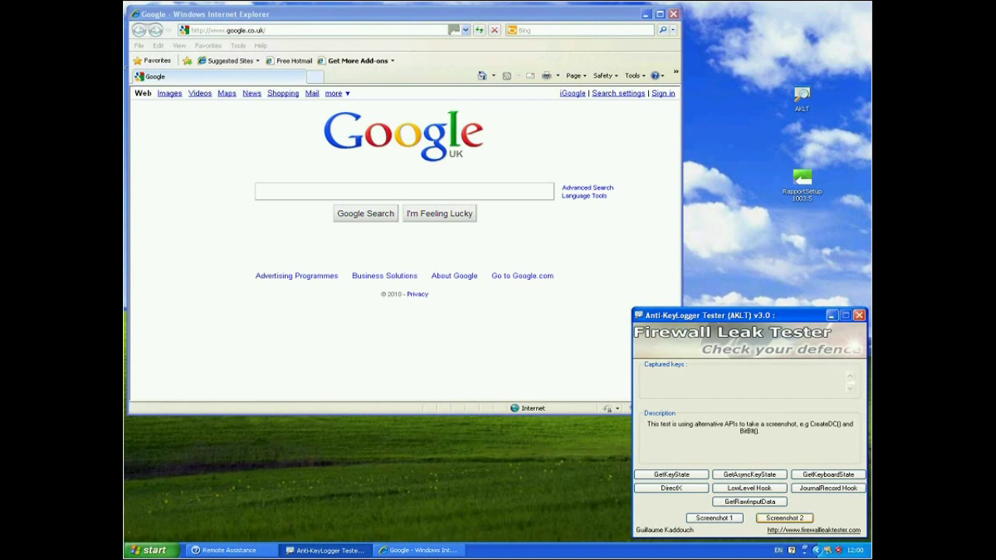
# Run the Screenshot 2 alternative-API test, saving AKLT_screenshot.jpg, and close the image viewer.
pyautogui.click(784, 517)
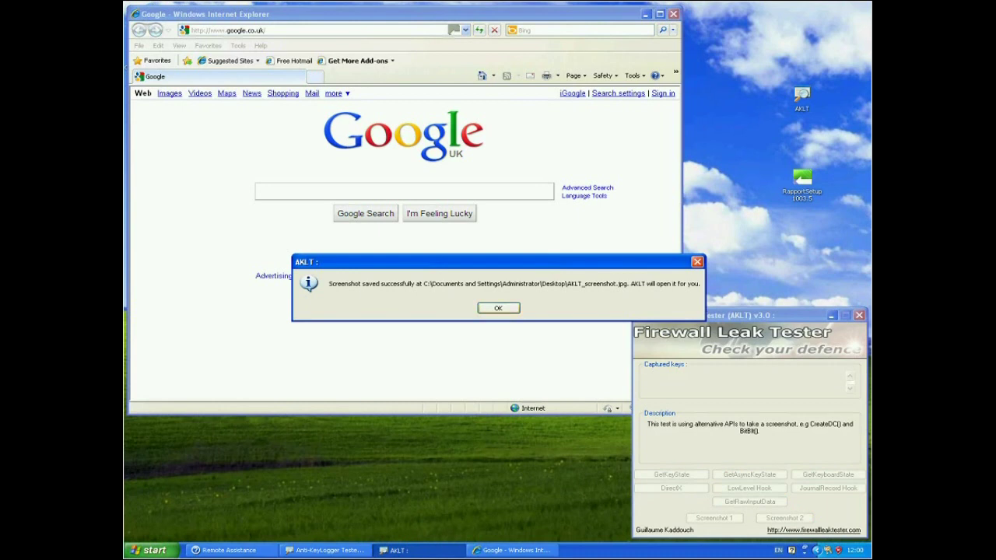
pyautogui.press('Return')
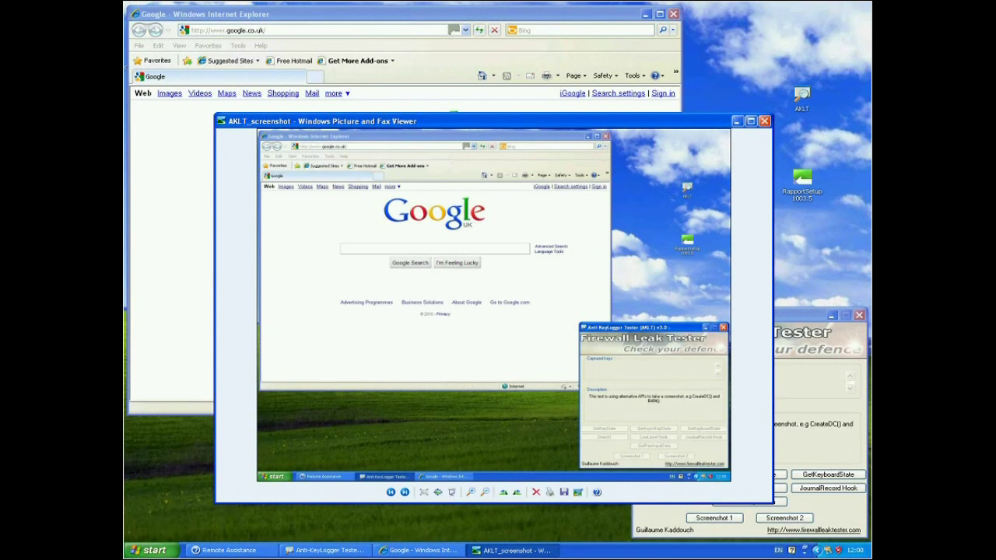
pyautogui.click(764, 120)
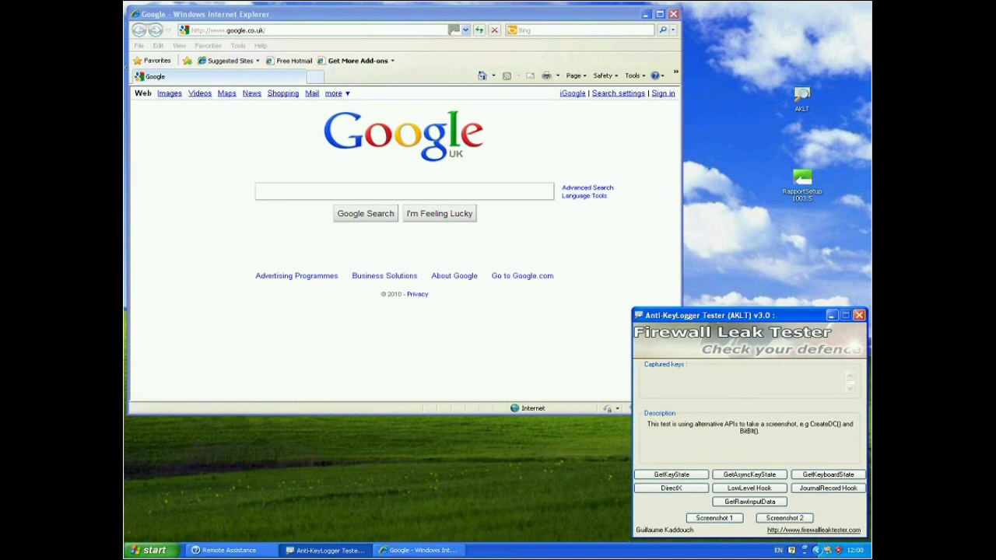
# Search Google for 'hsbc internet banking' in Internet Explorer.
pyautogui.hotkey('alt', 'Tab')
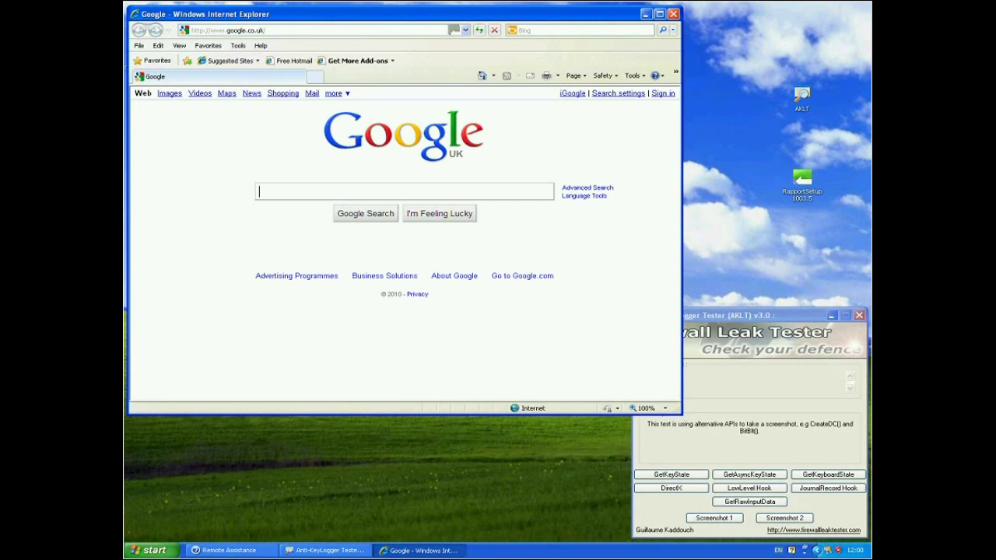
pyautogui.write('hsbc')
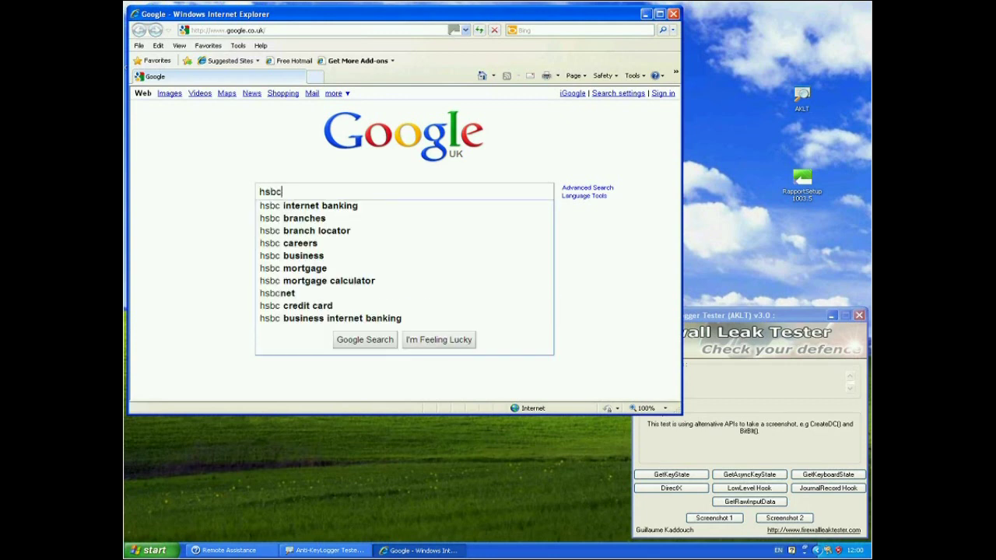
pyautogui.press('Down')
pyautogui.press('Return')
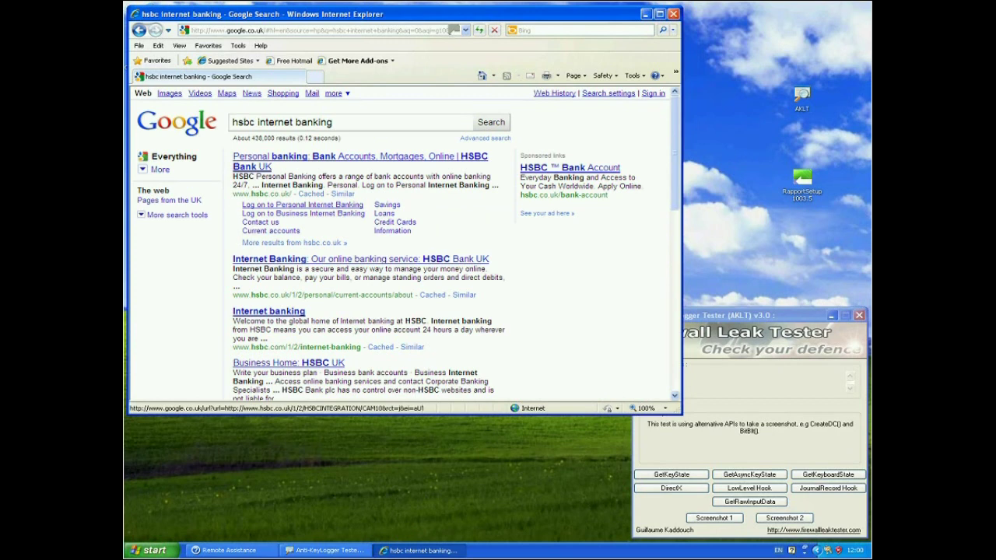
# Open 'Log on to Personal Internet Banking' in a new tab and switch to it.
pyautogui.rightClick(280, 205)
pyautogui.click(317, 222)
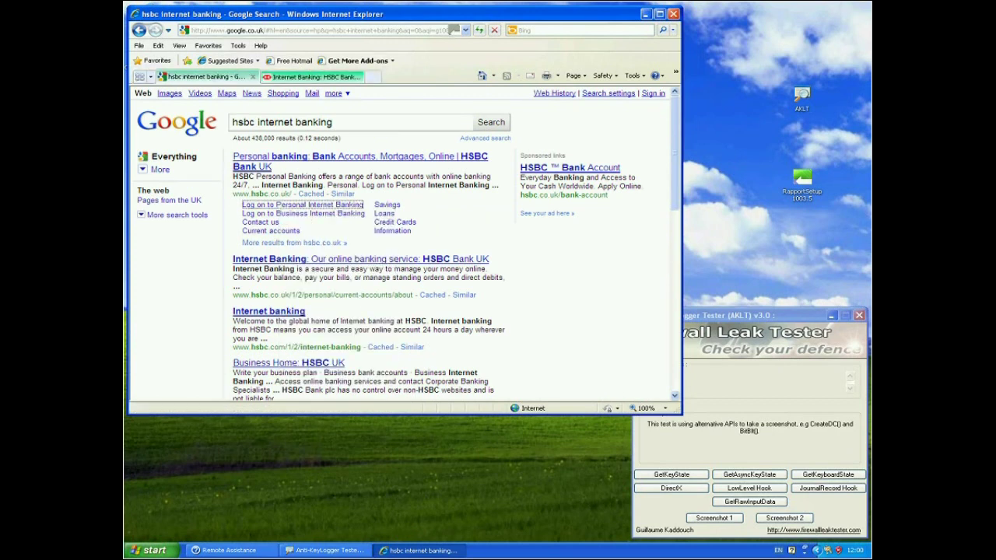
pyautogui.hotkey('ctrl', 'Tab')
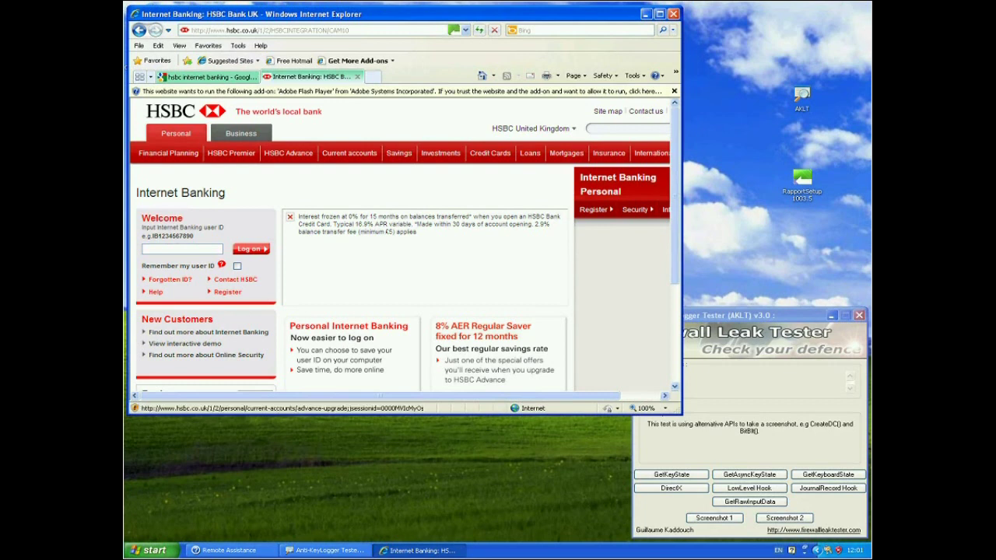
# Run AKLT's Screenshot 1 test over the HSBC page, answer the detection warning, close the blank Paint canvas.
pyautogui.hotkey('alt', 'Tab')
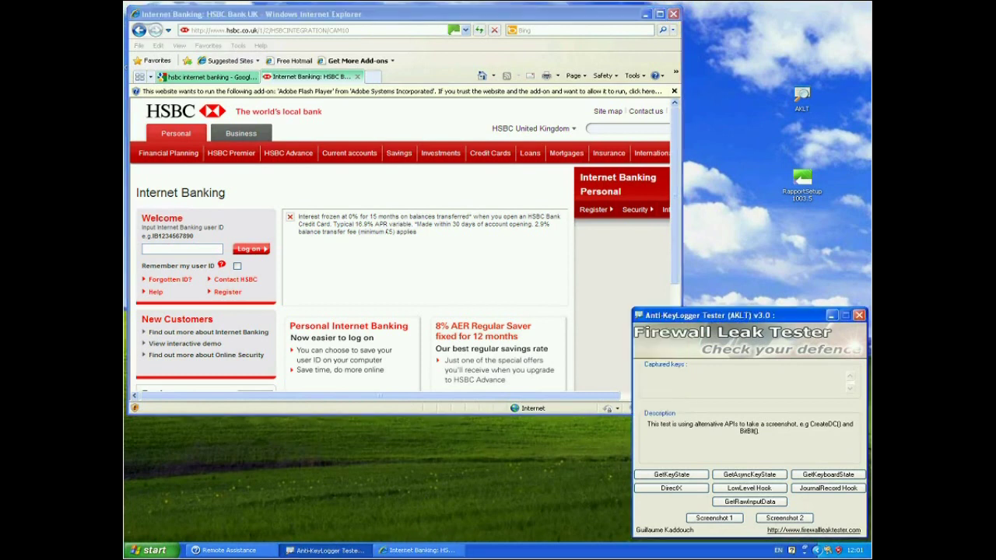
pyautogui.moveTo(714, 517)
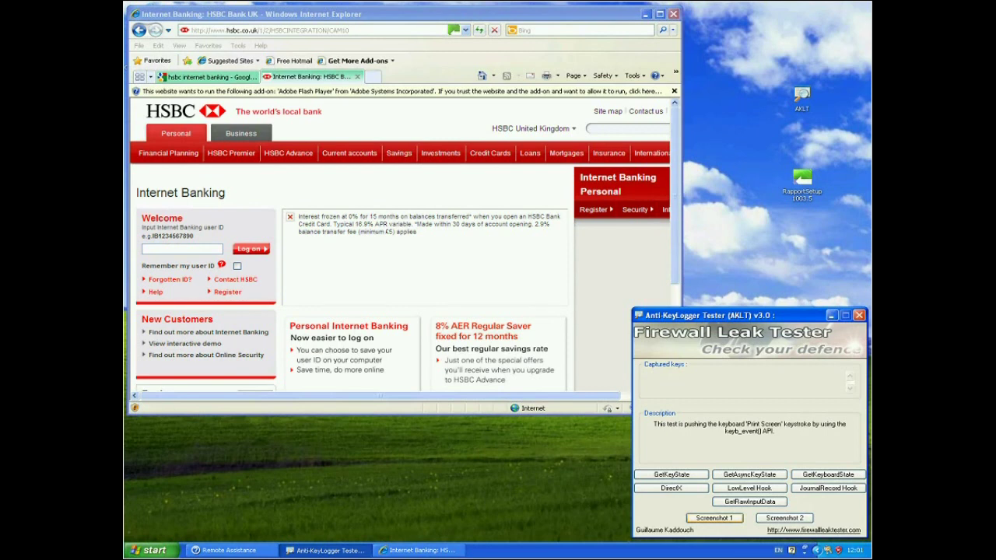
pyautogui.click(714, 517)
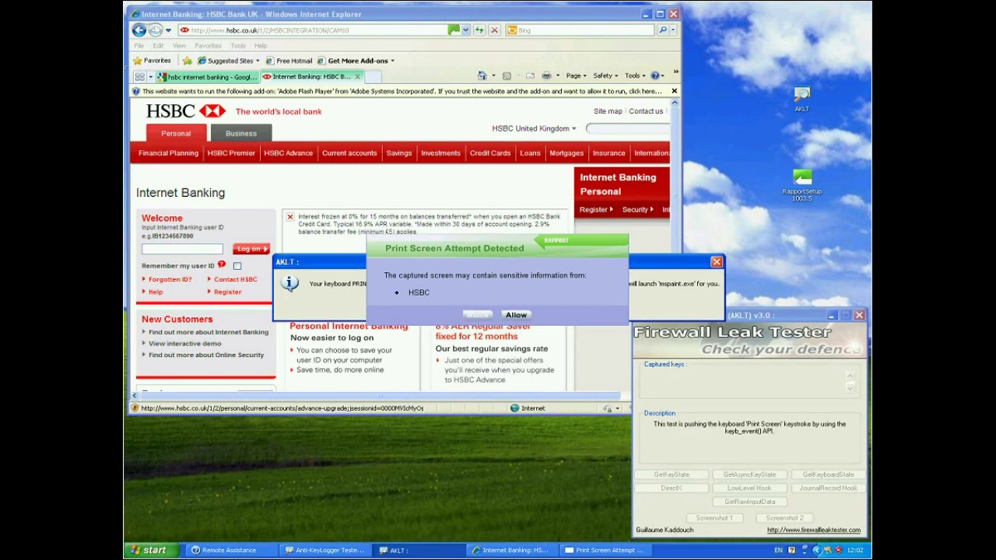
pyautogui.click(477, 314)
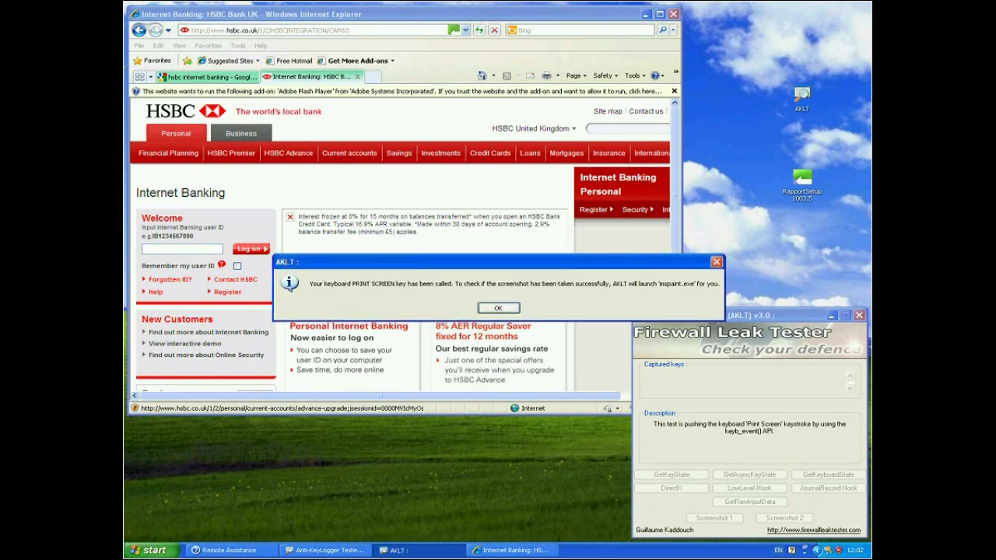
pyautogui.press('Return')
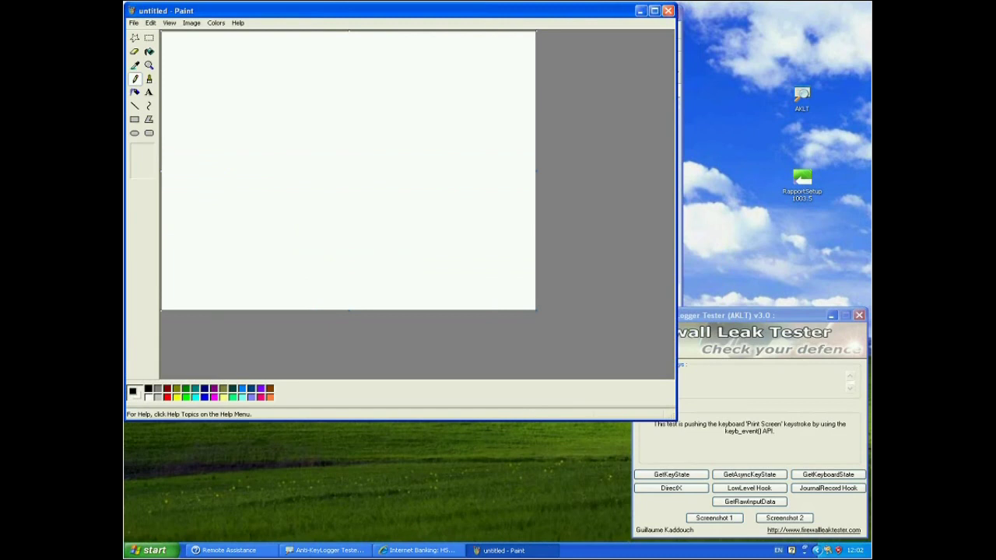
pyautogui.click(668, 10)
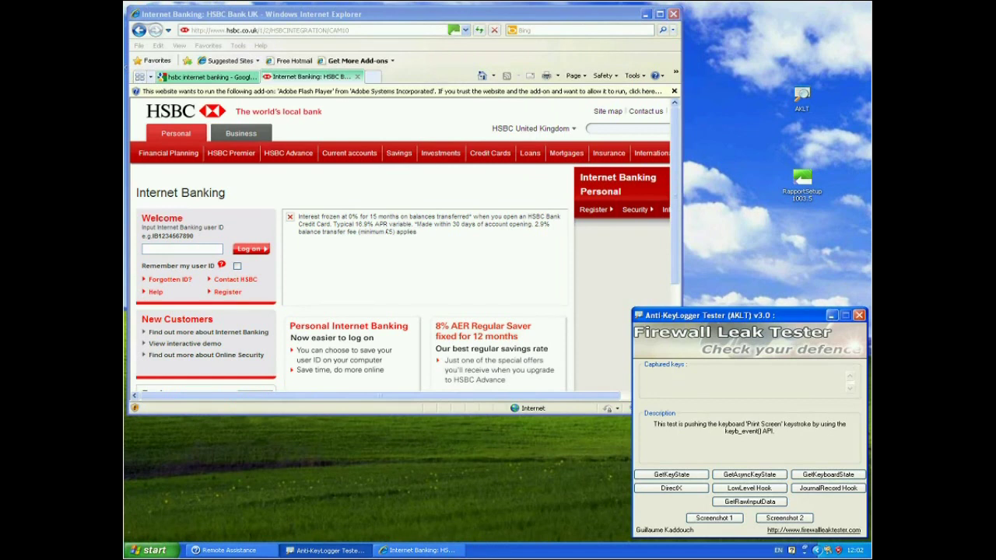
# Run Screenshot 2 over the HSBC page and close the all-black saved image.
pyautogui.click(785, 518)
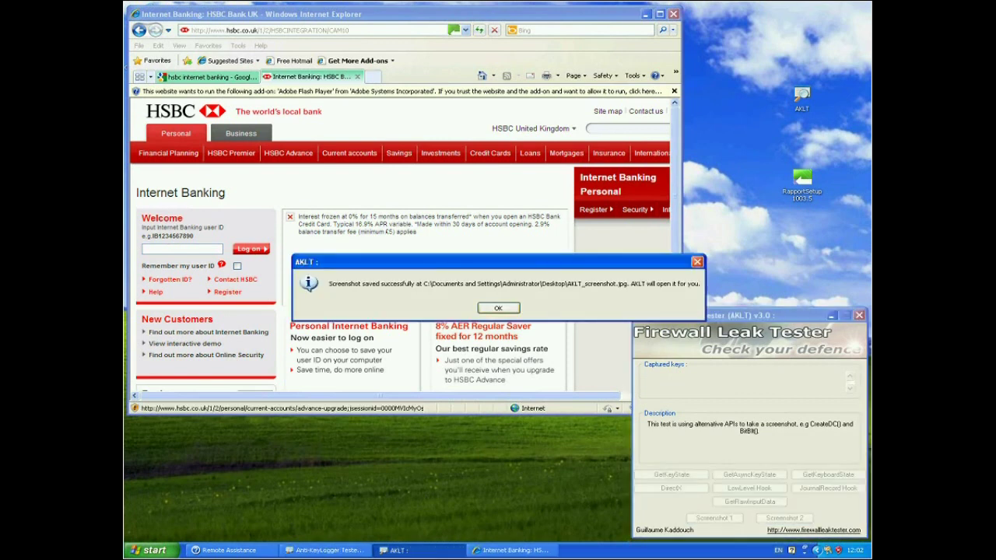
pyautogui.press('Return')
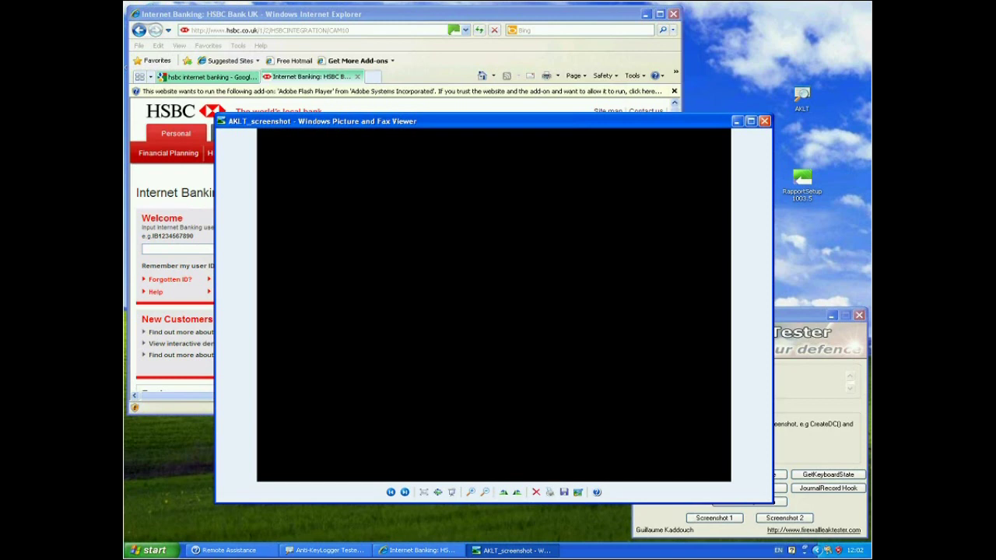
pyautogui.click(765, 121)
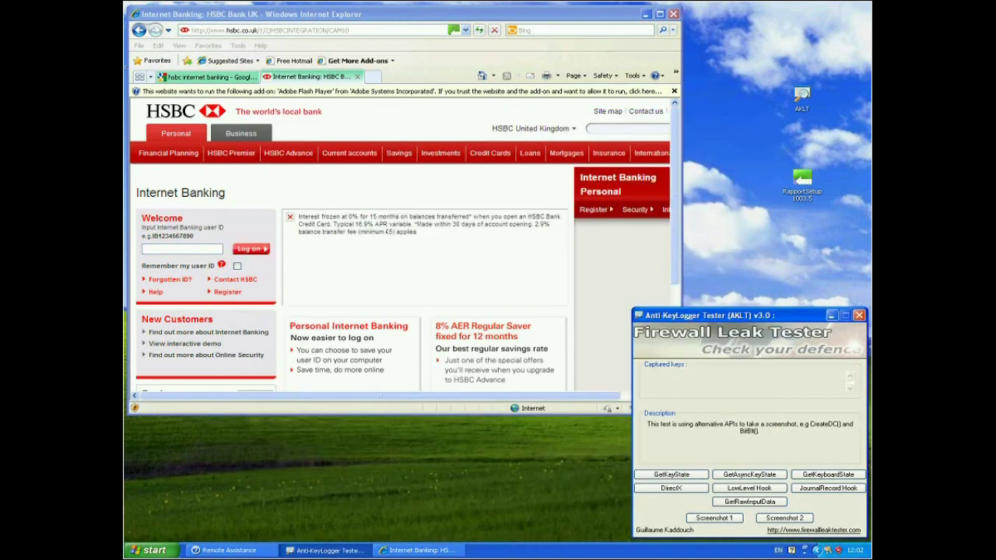
# Close the HSBC tab, return to Google UK, and show AKLT's GetKeyState test description.
pyautogui.click(357, 76)
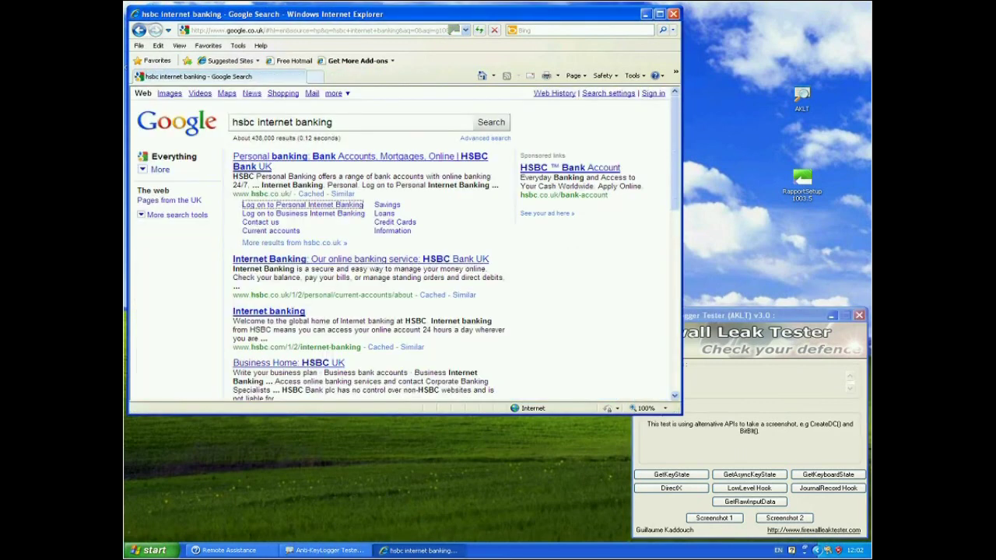
pyautogui.click(190, 123)
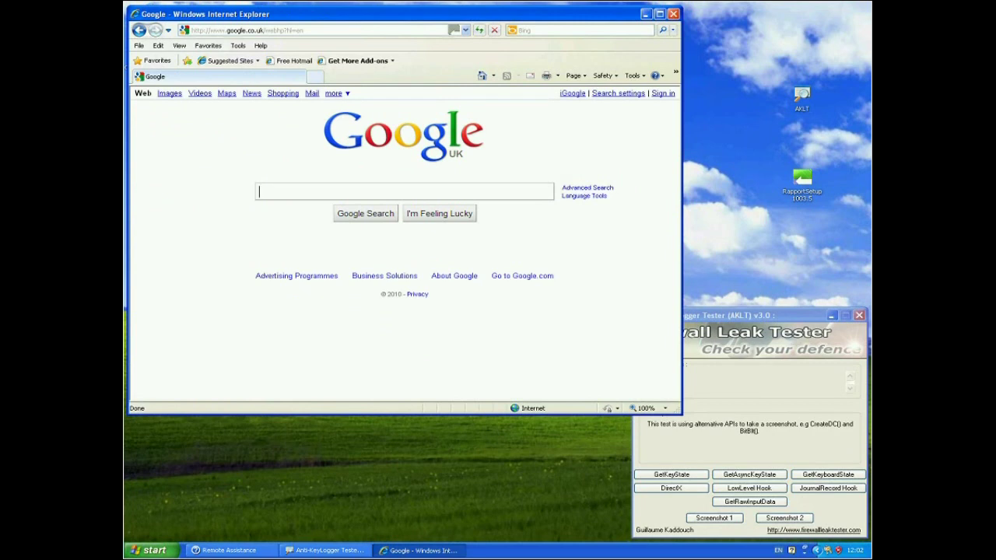
pyautogui.hotkey('alt', 'Tab')
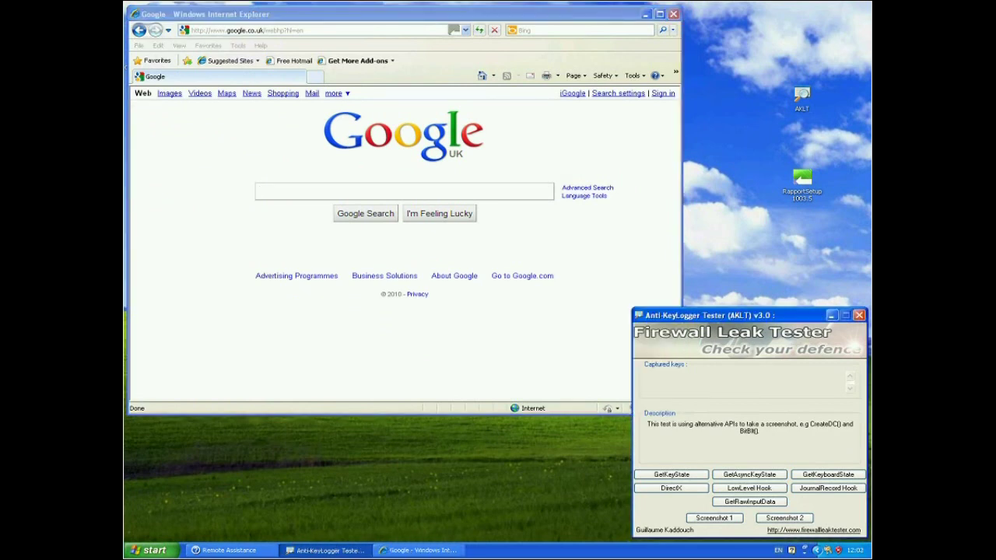
pyautogui.click(670, 474)
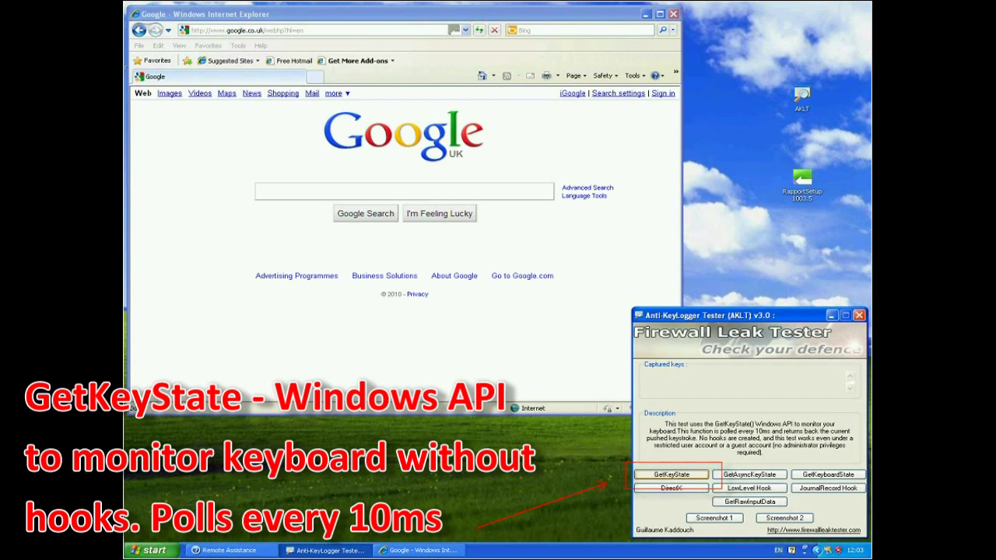
# Start the GetKeyState test, search Google for 'hsbc internet banking', then return to AKLT.
pyautogui.click(672, 474)
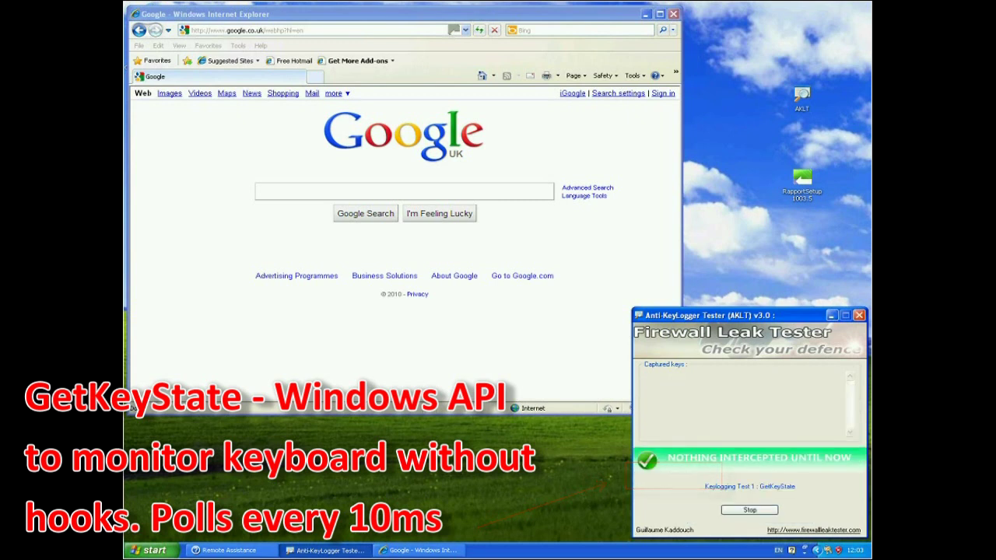
pyautogui.click(368, 191)
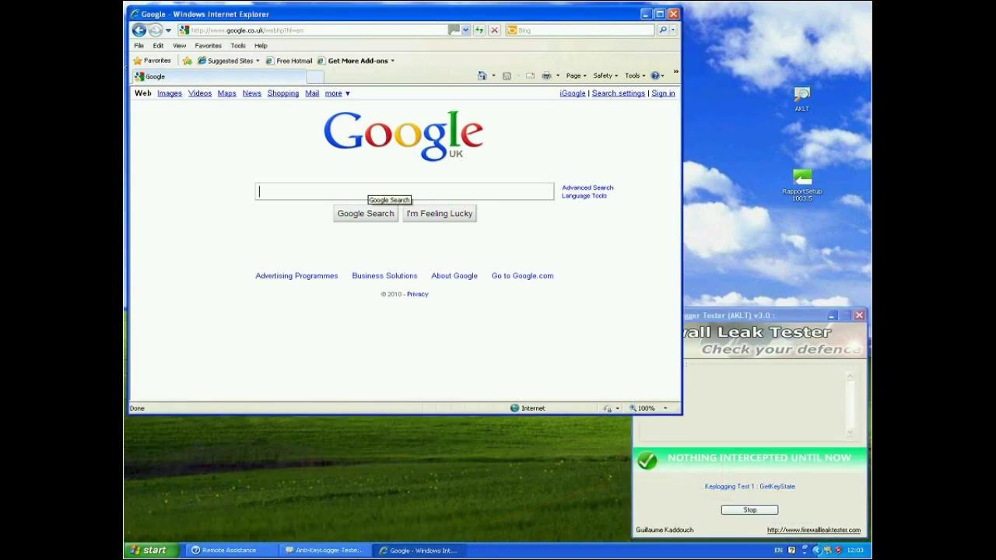
pyautogui.write('hsbc ')
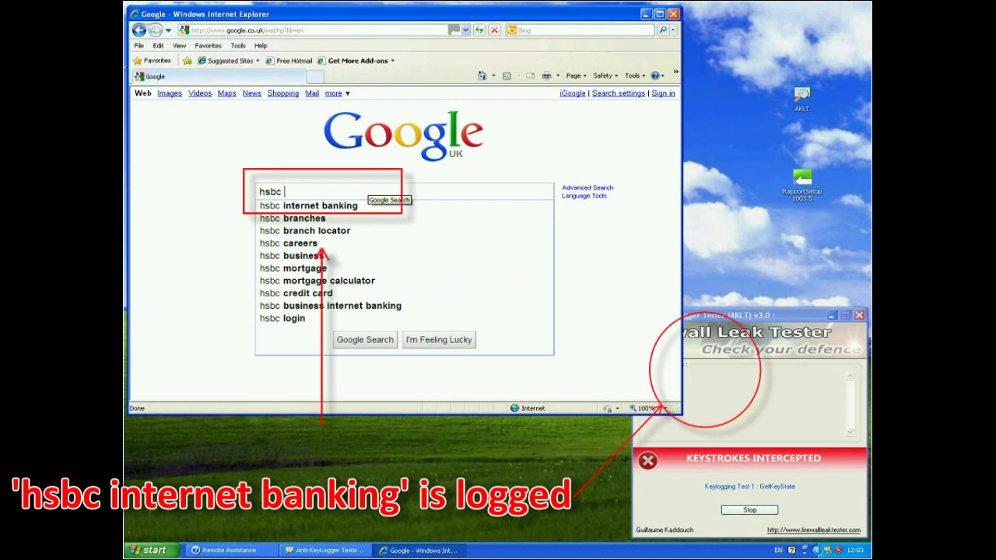
pyautogui.write('internet banking')
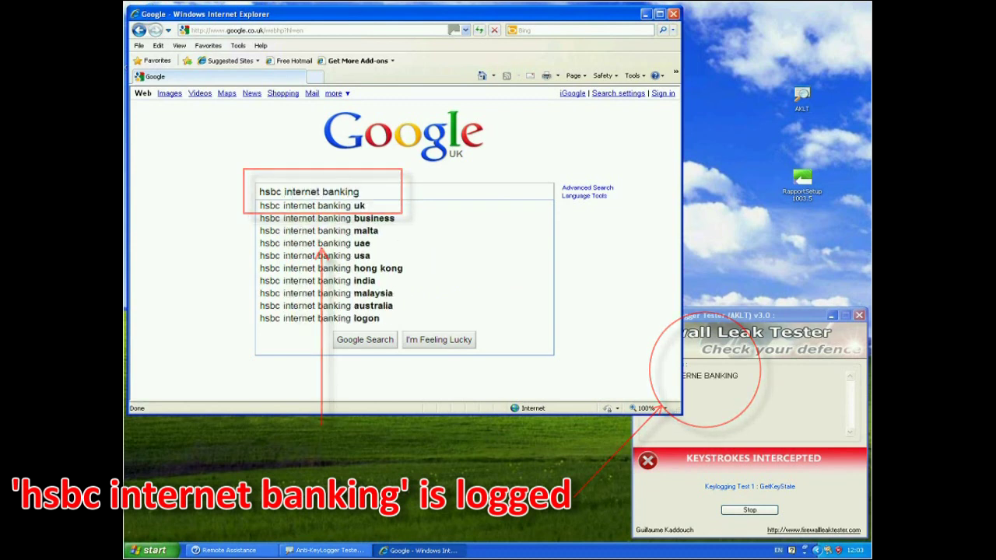
pyautogui.press('Return')
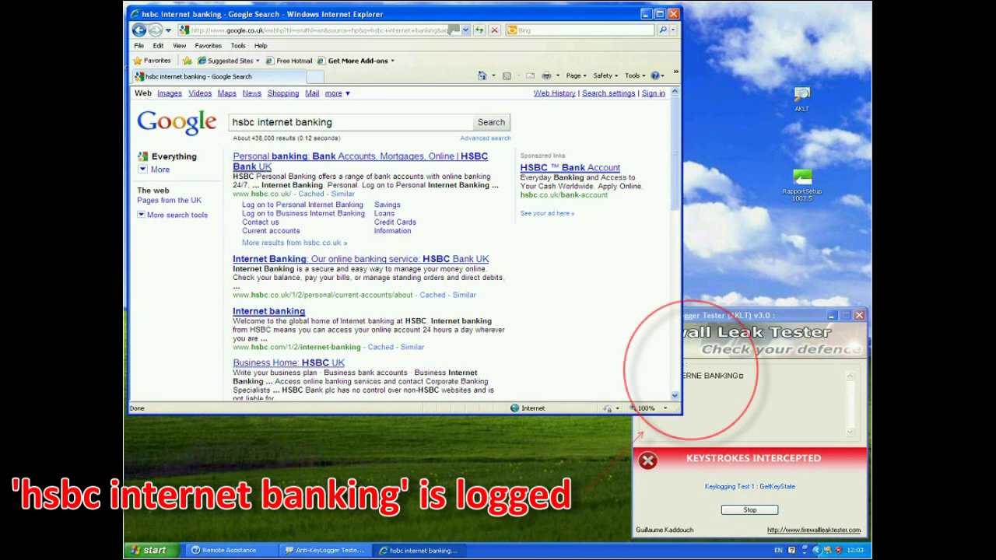
pyautogui.hotkey('alt', 'Tab')
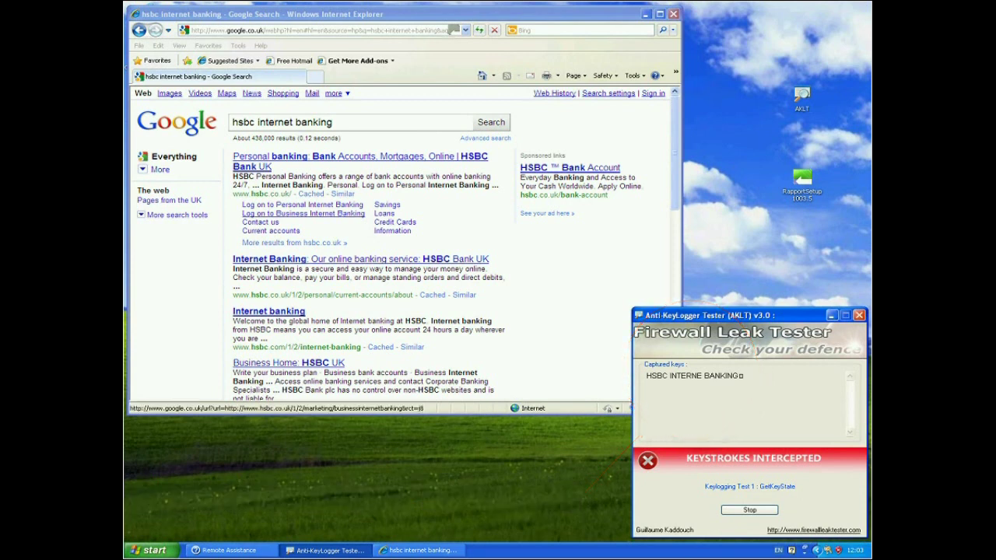
# Open the HSBC personal log-on in a new tab, enter the user ID and log on.
pyautogui.rightClick(327, 205)
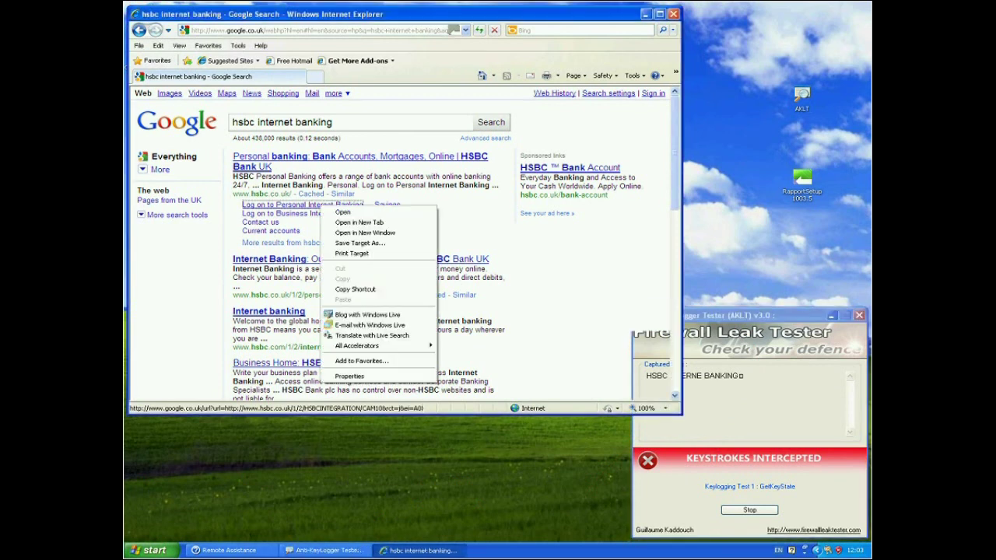
pyautogui.click(358, 223)
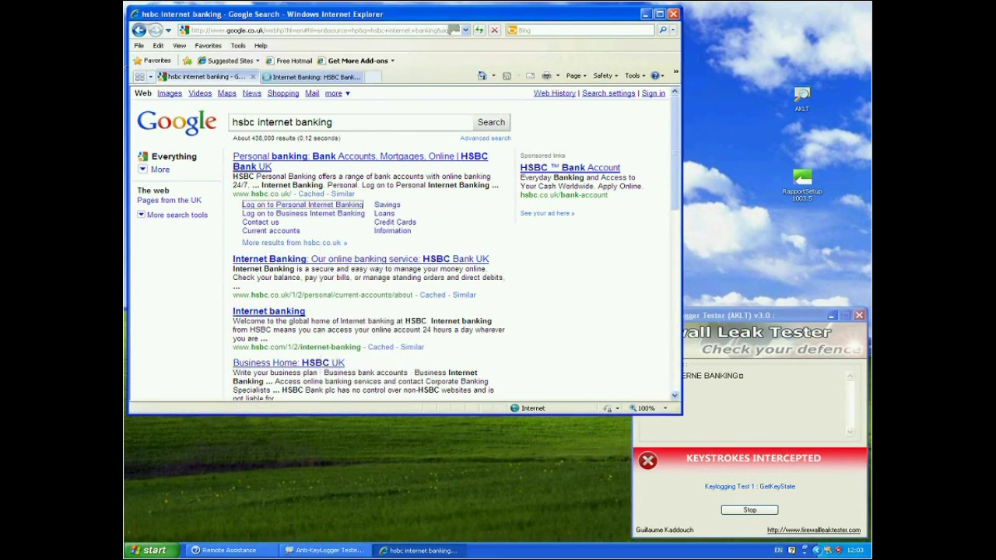
pyautogui.hotkey('ctrl', 'Tab')
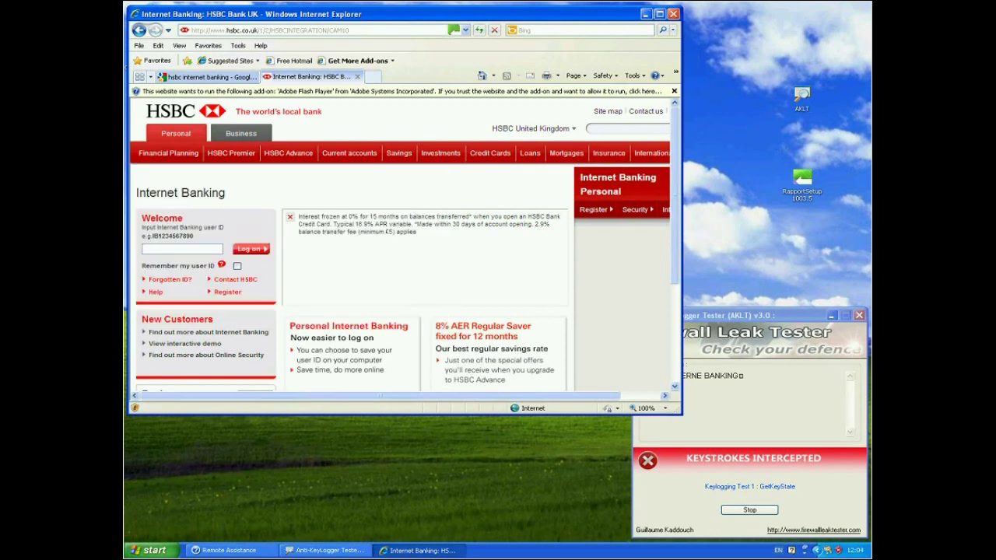
pyautogui.write('IB')
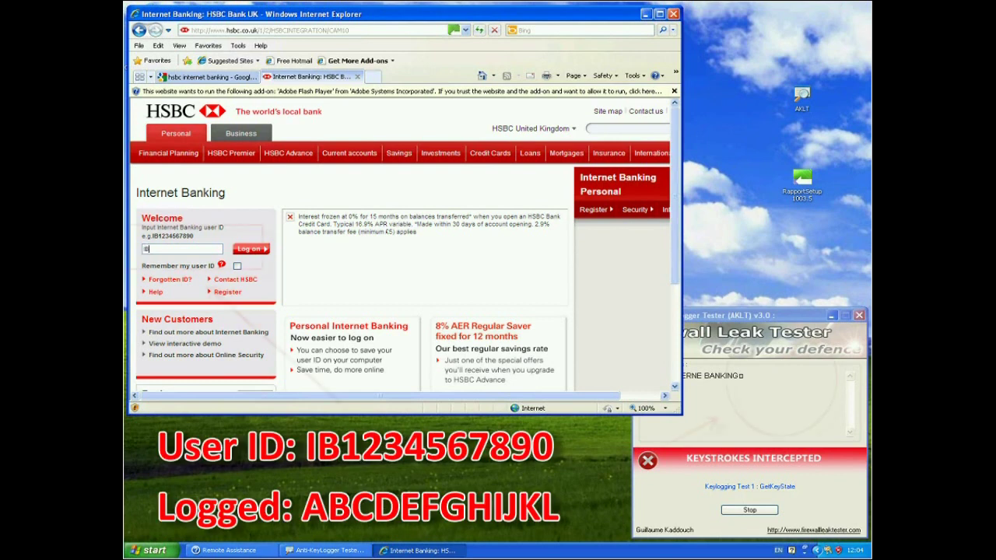
pyautogui.write('1234567890')
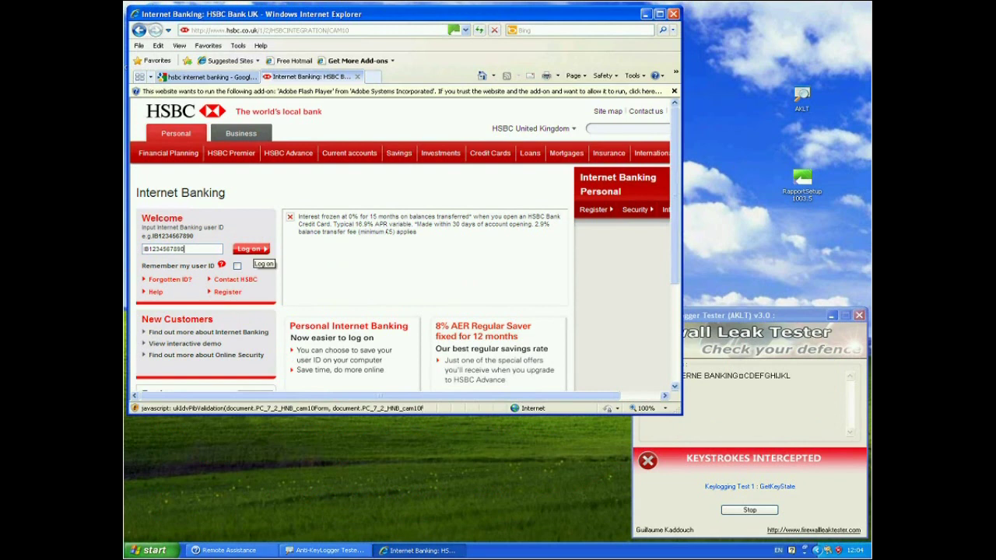
pyautogui.click(251, 249)
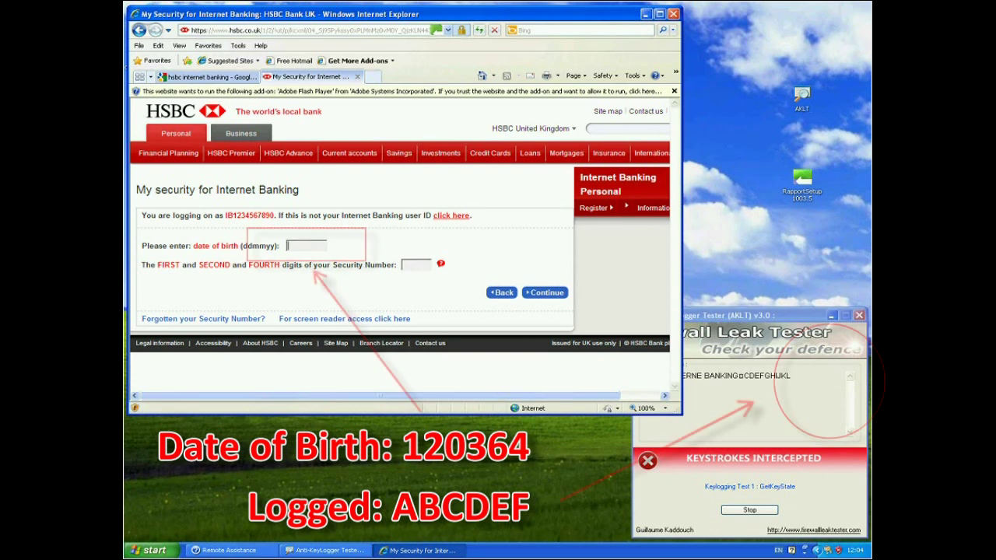
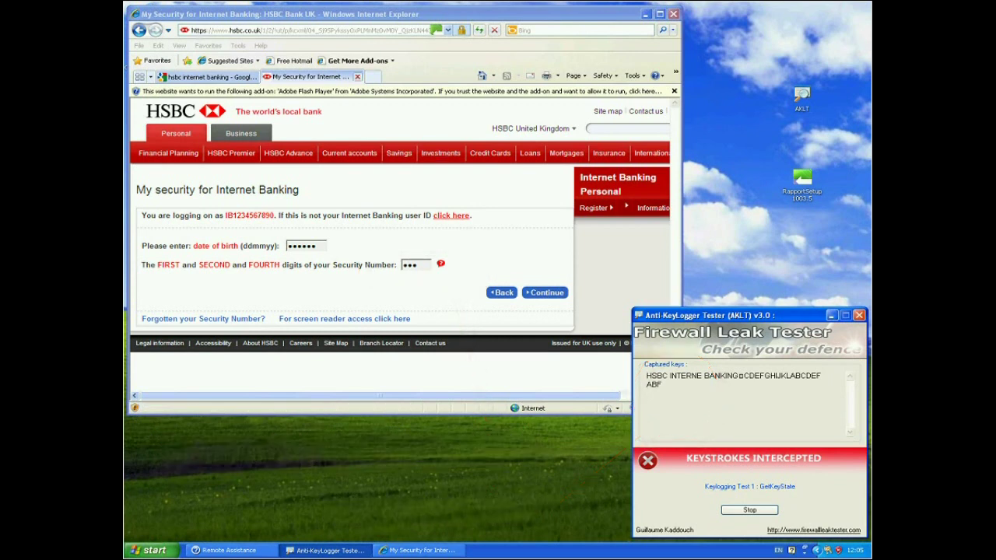
# Close the HSBC tab, return to Google UK, and review AKLT's GetKeyState, GetKeyboardState and JournalRecord Hook descriptions.
pyautogui.click(357, 76)
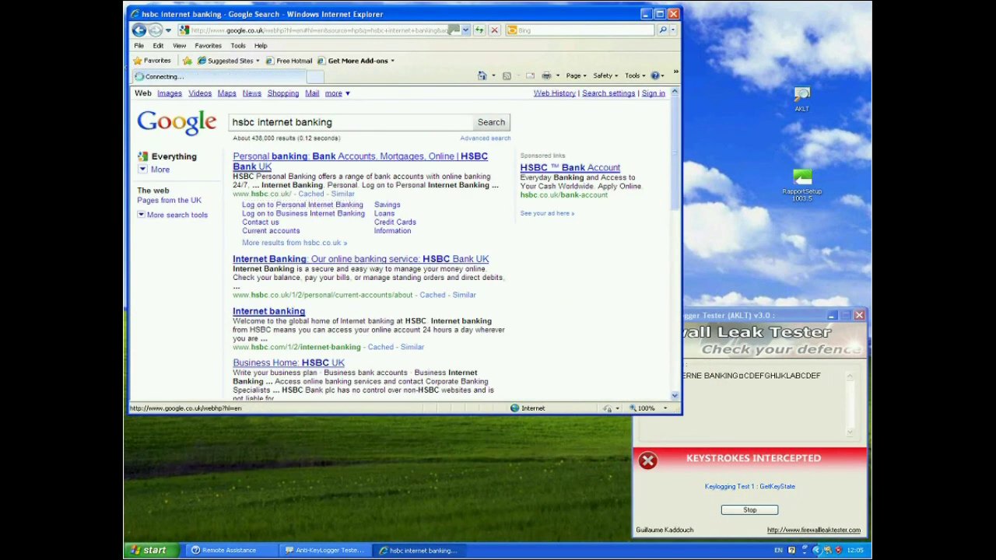
pyautogui.hotkey('alt', 'Left')
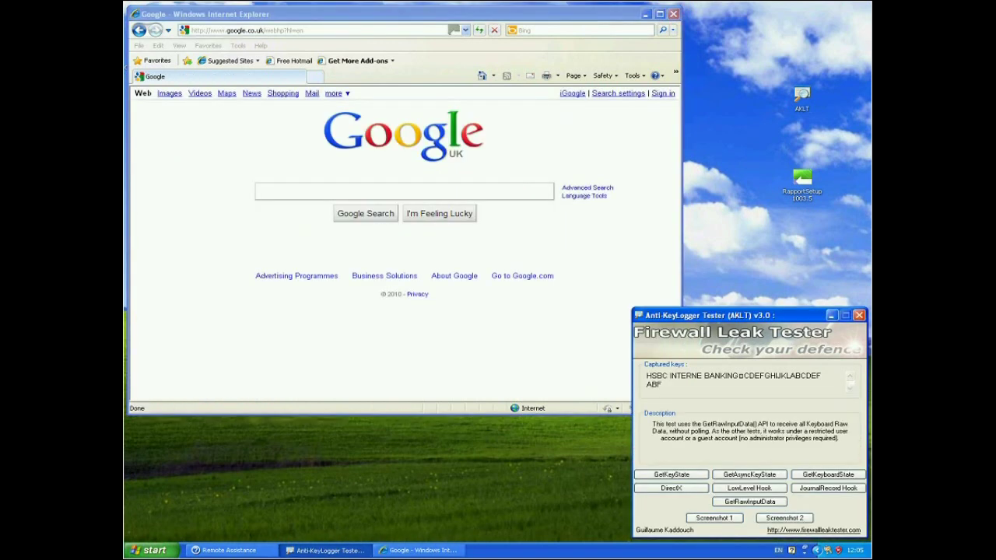
pyautogui.click(672, 474)
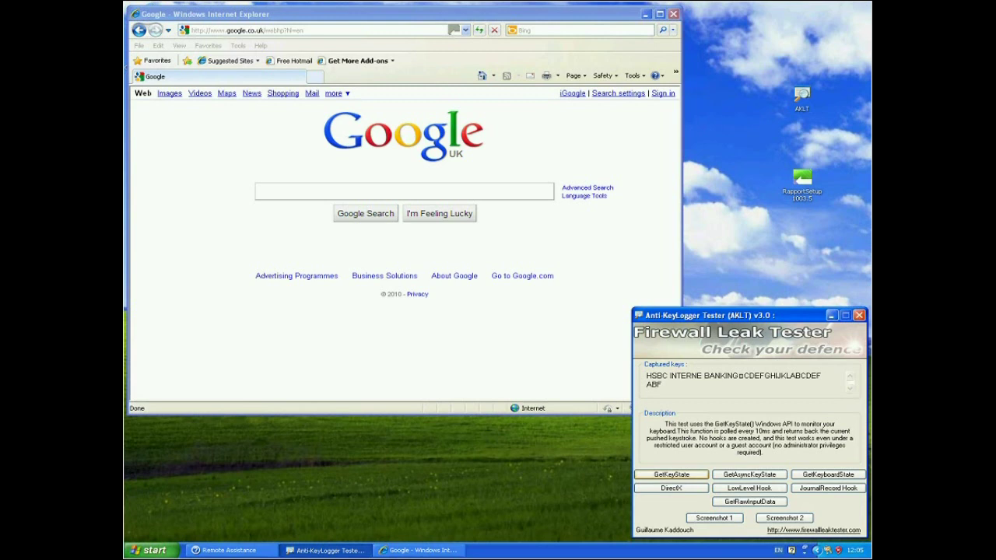
pyautogui.click(828, 474)
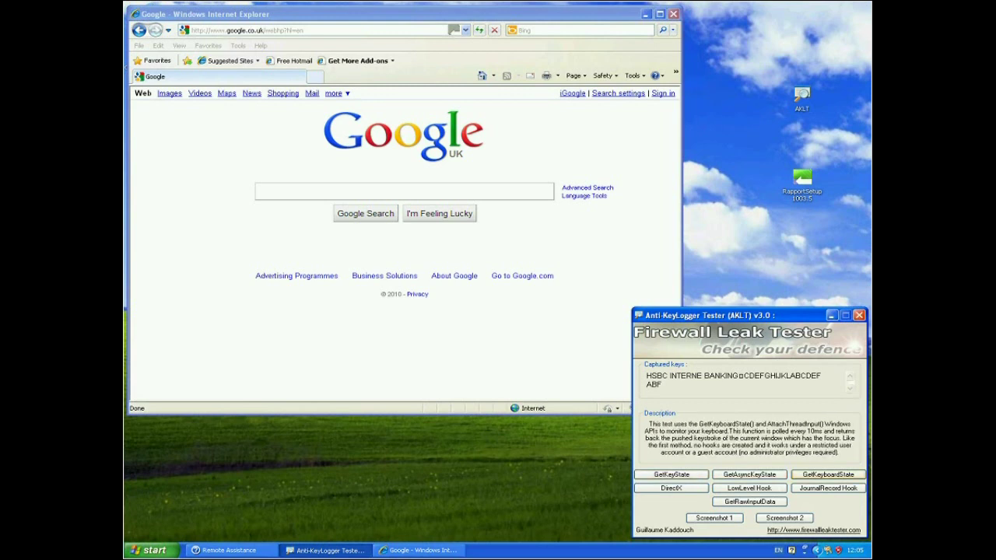
pyautogui.click(828, 488)
# Start AKLT's DirectX keylogging test (Test 4).
pyautogui.press('Tab')
pyautogui.press('Tab')
pyautogui.press('Tab')
pyautogui.press('Tab')
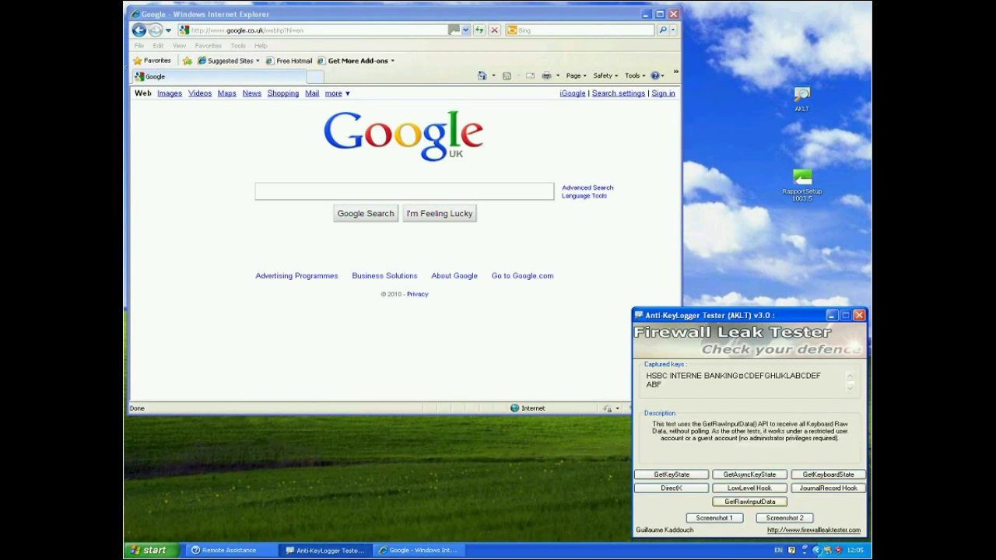
pyautogui.press('Tab')
pyautogui.press('Tab')
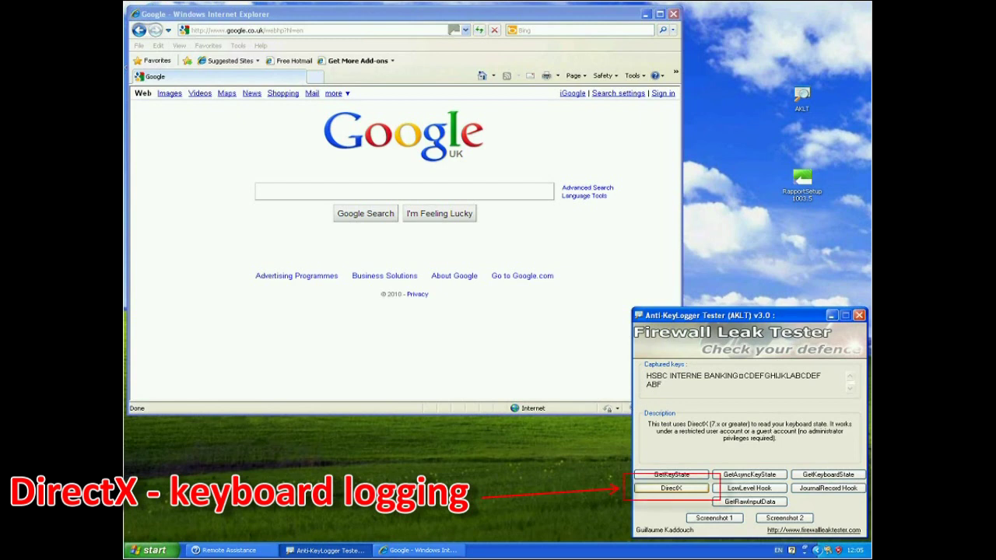
pyautogui.press('Return')
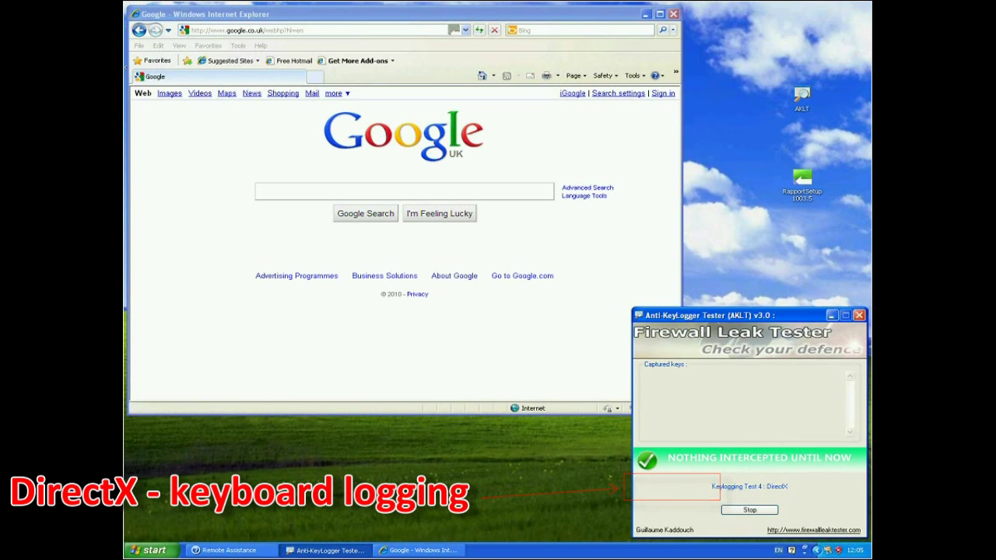
# Search Google for the suggested query 'hsbc internt banking uk'.
pyautogui.click(393, 192)
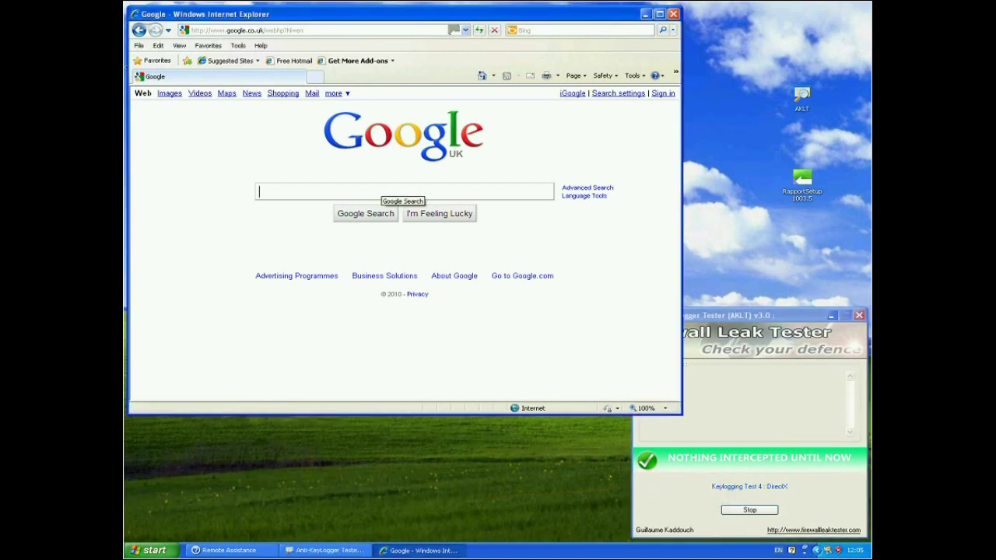
pyautogui.write('hsbc inte')
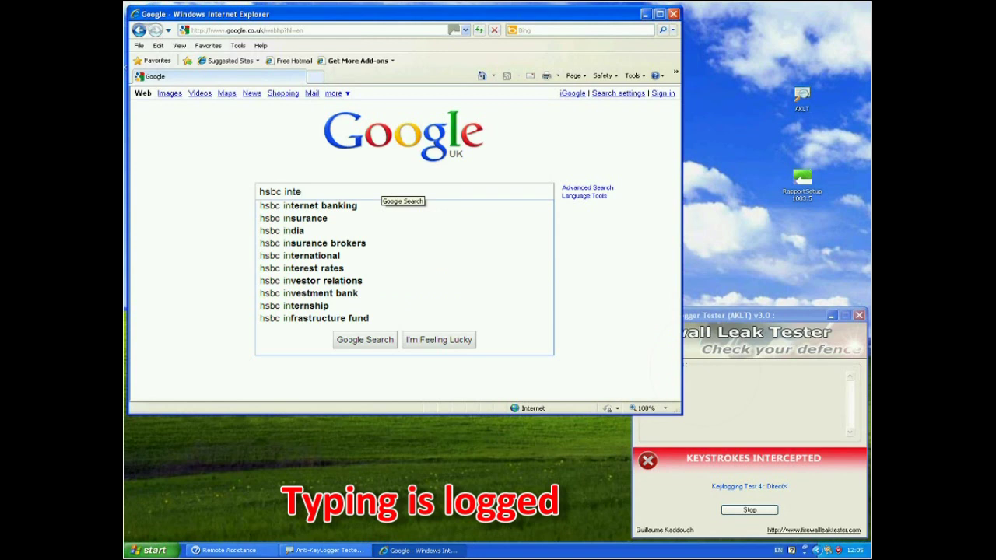
pyautogui.write('nt banking')
pyautogui.press('Down')
pyautogui.press('Return')
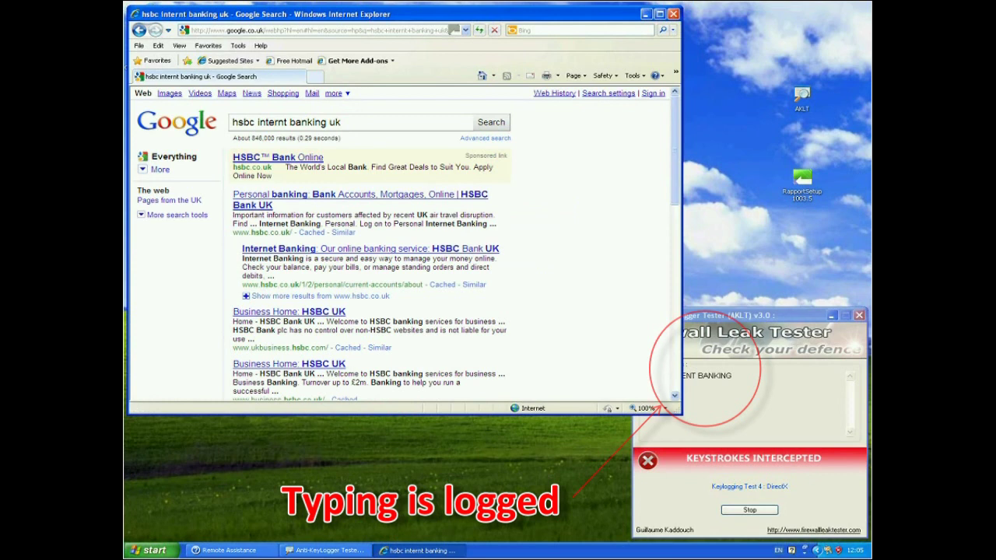
# Open the HSBC Personal banking result in a new tab and go to the Internet Banking log-on page.
pyautogui.rightClick(316, 196)
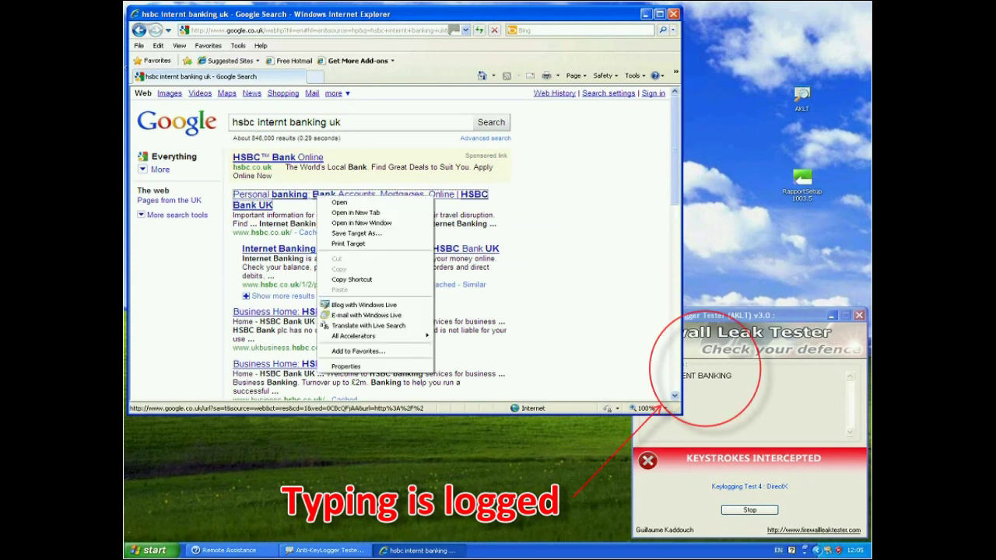
pyautogui.press('Return')
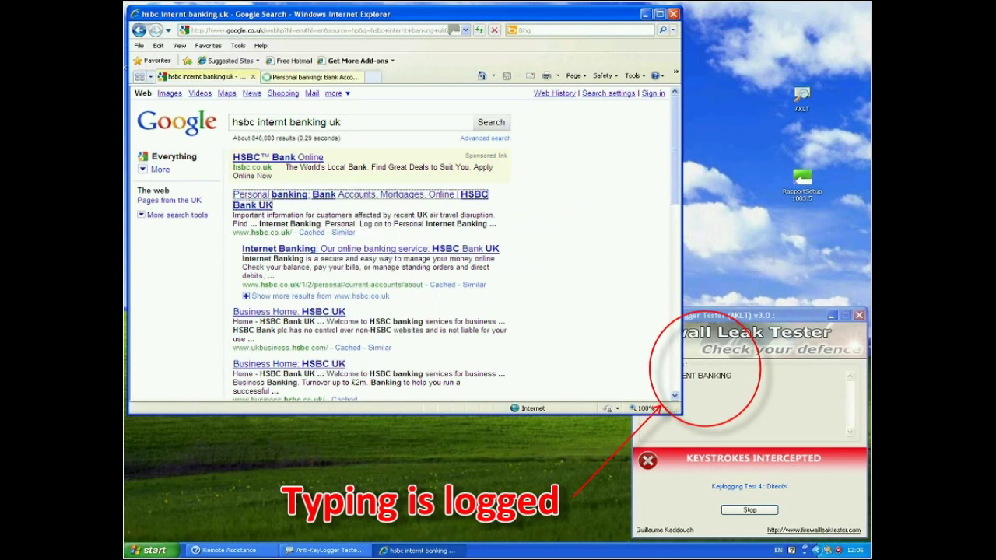
pyautogui.hotkey('ctrl', 'Tab')
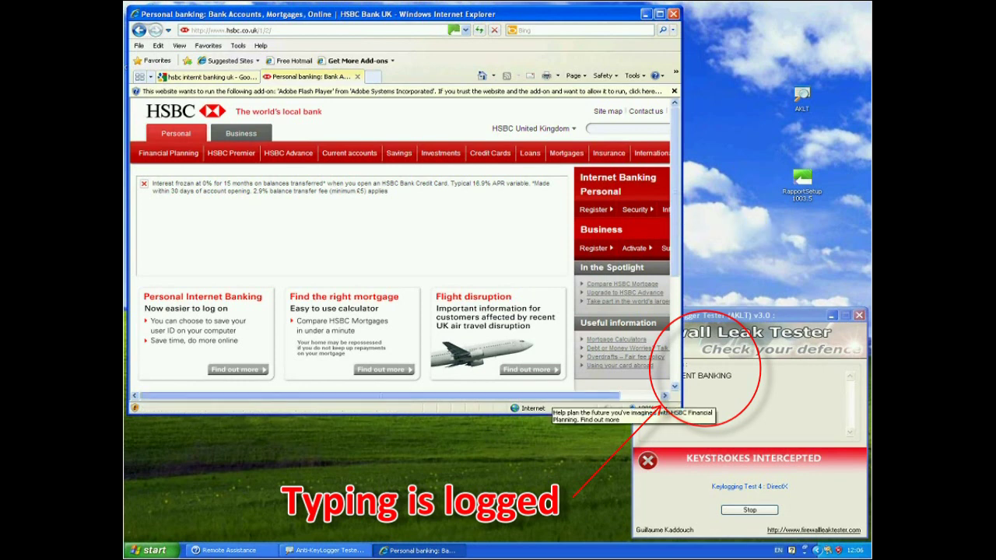
pyautogui.click(664, 395)
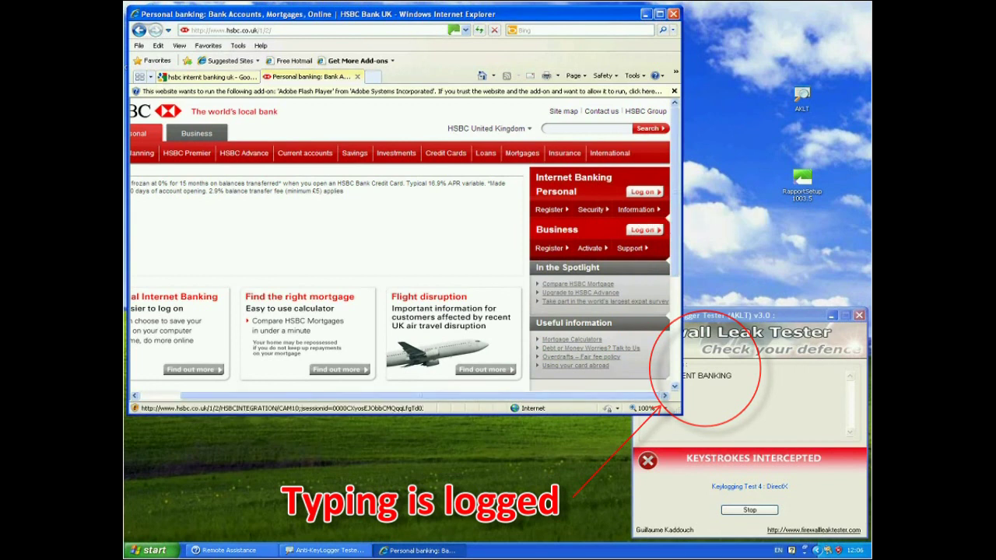
pyautogui.click(644, 192)
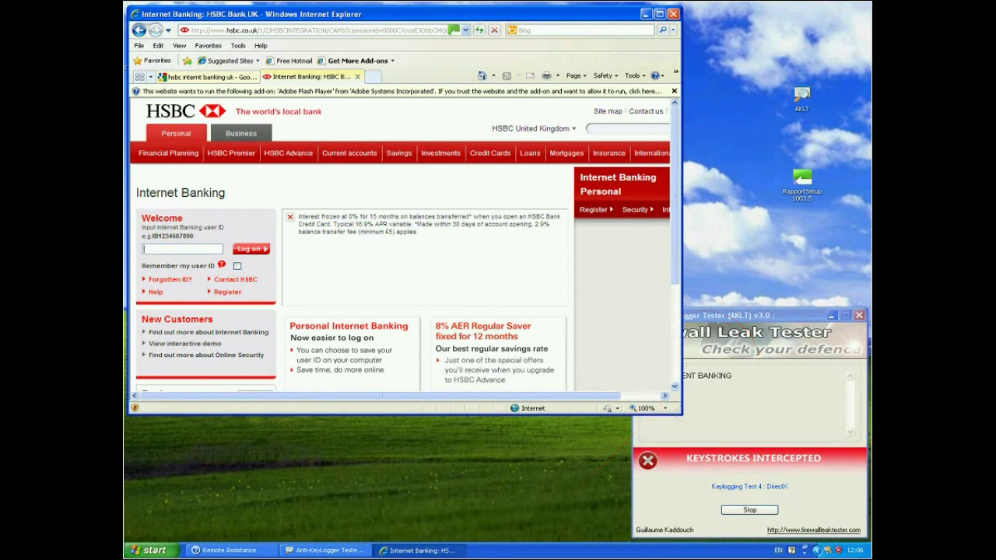
# Enter and submit the sample user ID on HSBC's log-on page, then close the HSBC tab.
pyautogui.write('IB1234567890')
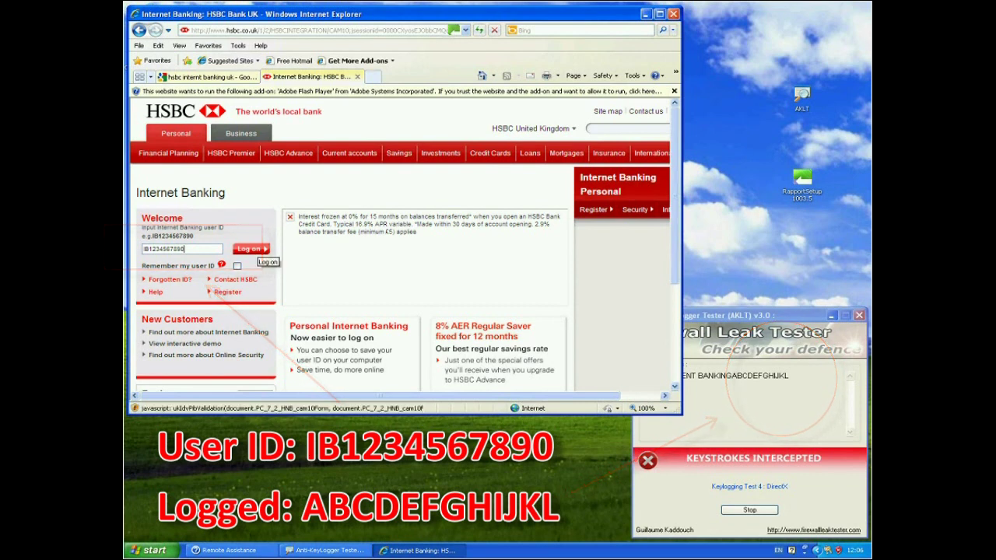
pyautogui.click(250, 249)
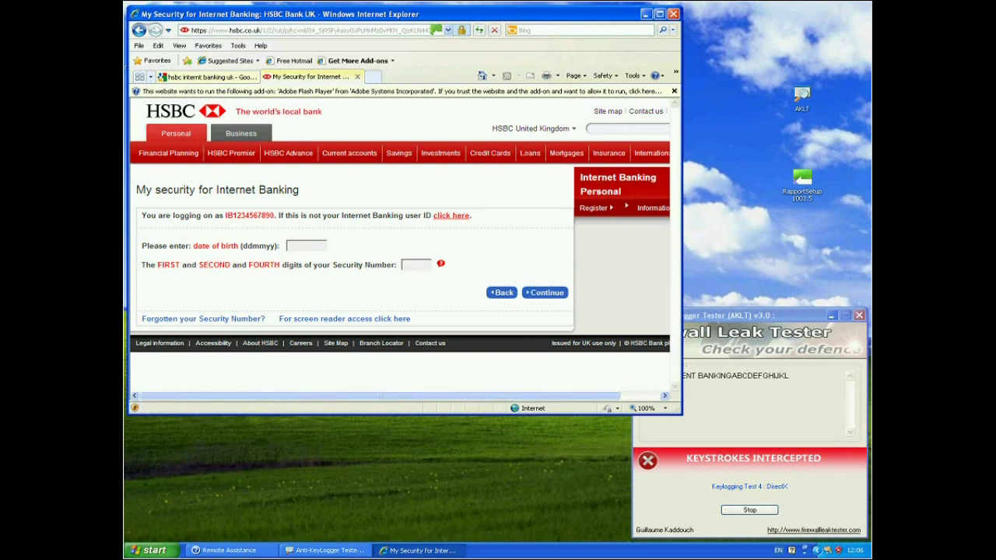
pyautogui.click(358, 77)
# Return to the Google UK homepage and start AKLT's LowLevel Keyboard Hook test.
pyautogui.click(177, 122)
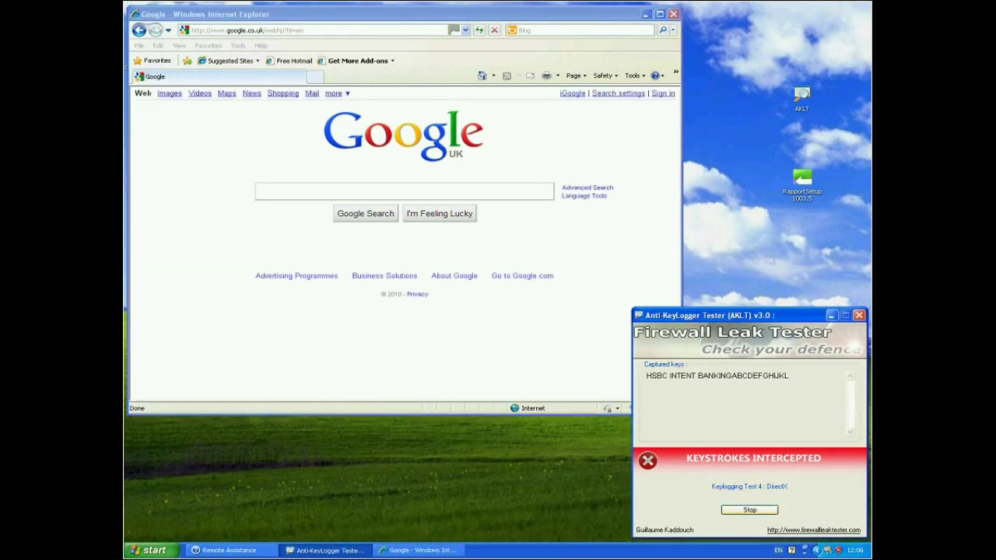
pyautogui.moveTo(749, 488)
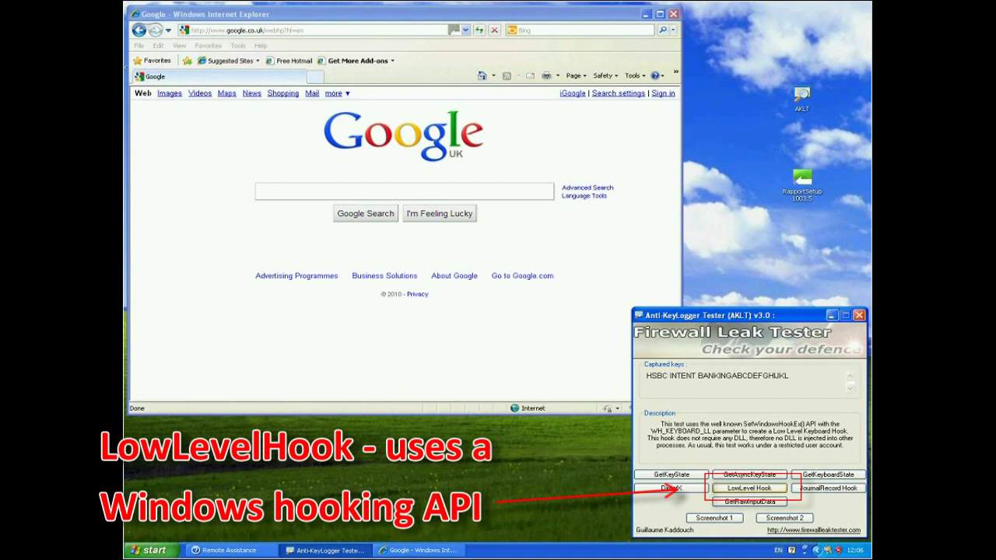
pyautogui.click(749, 488)
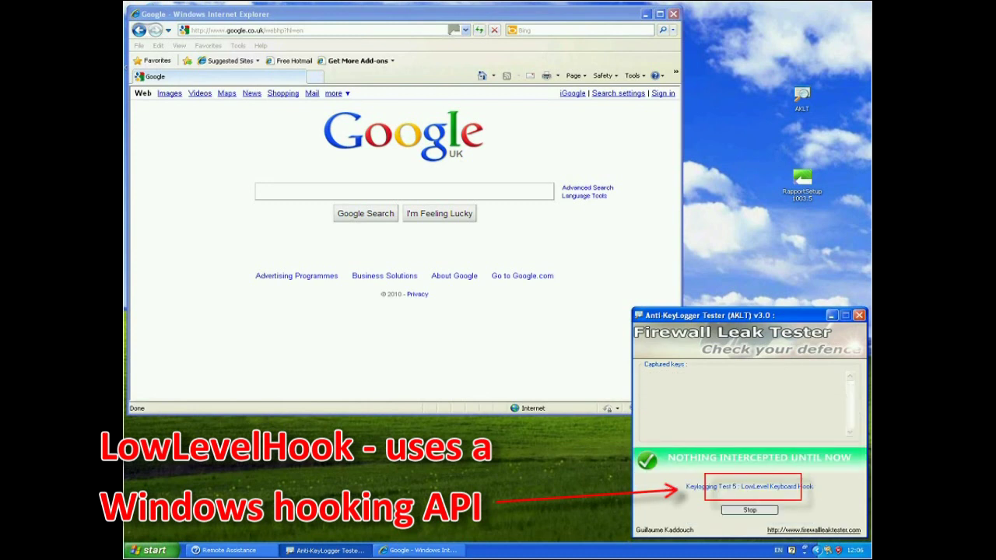
# Search Google for 'hsbc internet banking' and open the Personal Internet Banking log-on link in a new tab.
pyautogui.click(311, 192)
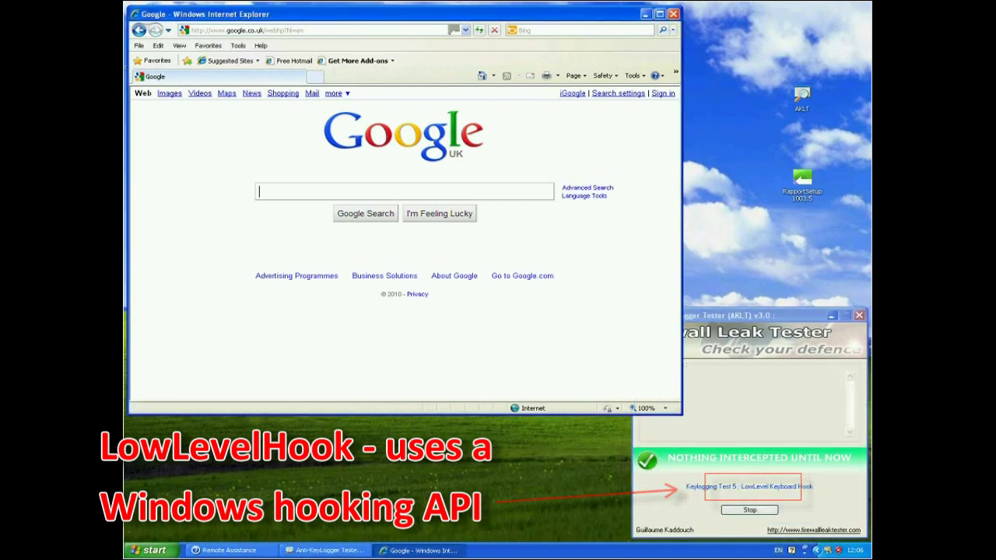
pyautogui.write('hsbc')
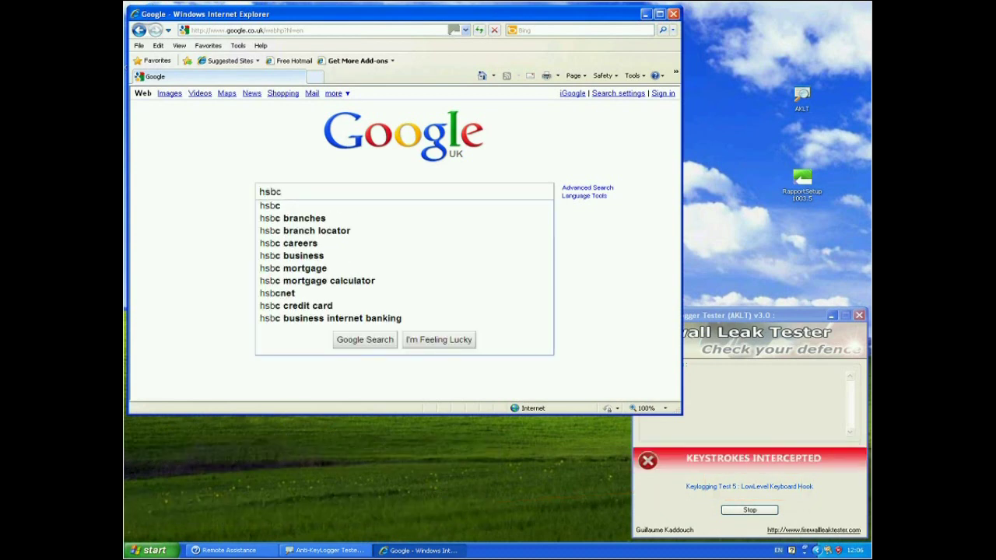
pyautogui.write(' internet banking')
pyautogui.press('Return')
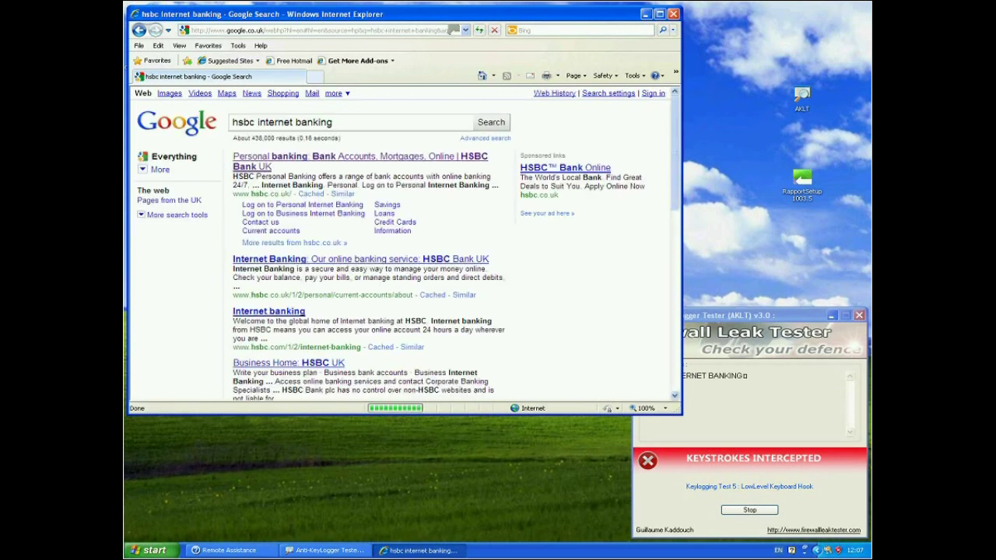
pyautogui.rightClick(278, 207)
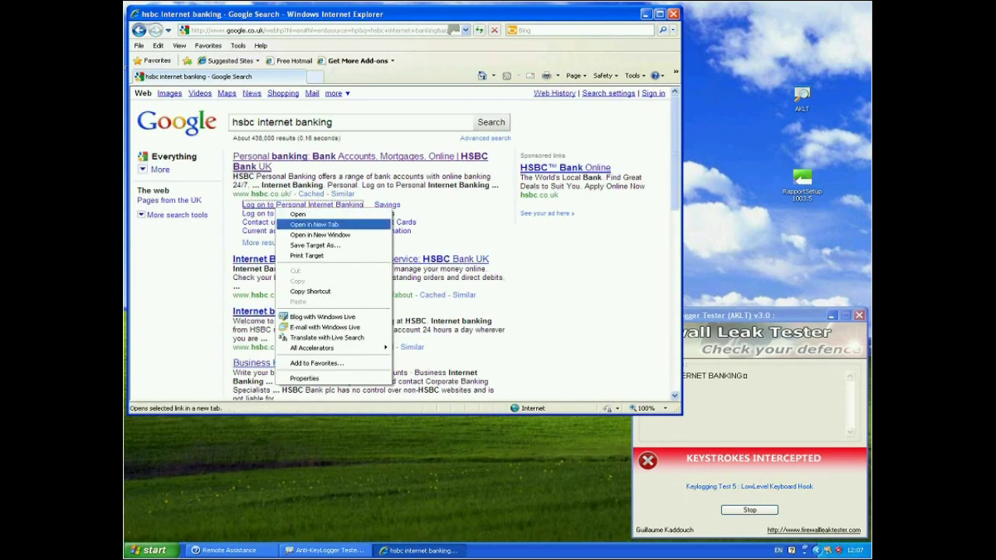
pyautogui.click(314, 224)
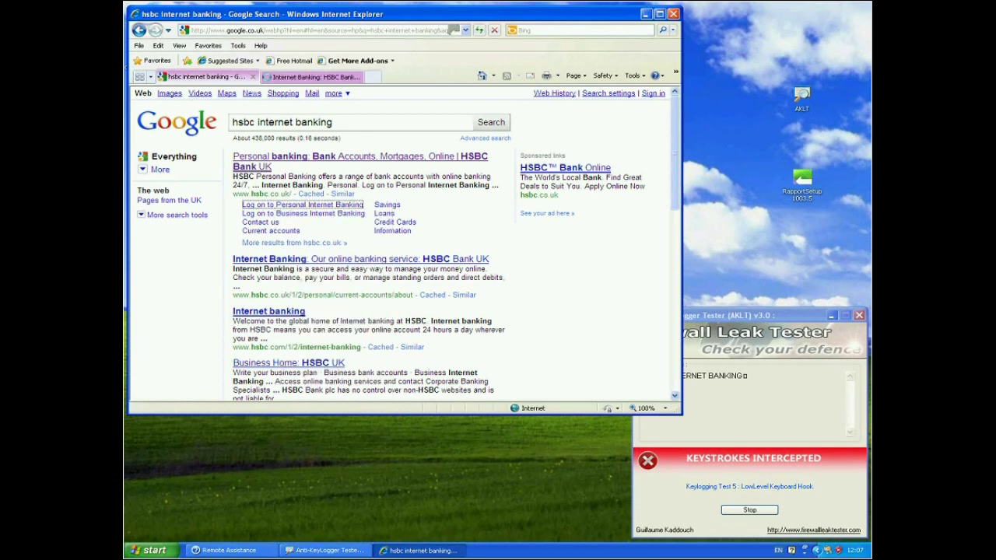
# Type the sample user ID into the HSBC Internet Banking User ID field, then close that tab.
pyautogui.click(311, 76)
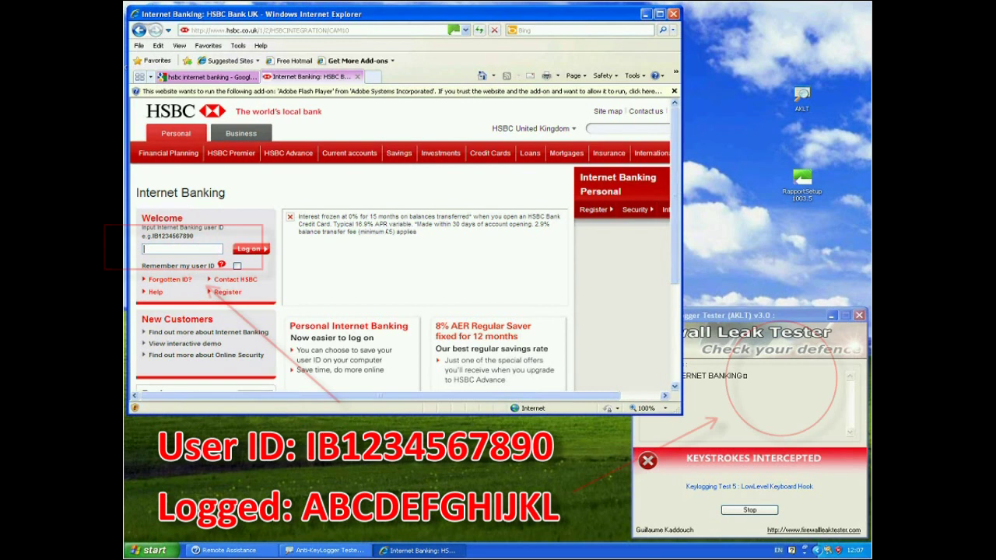
pyautogui.write('IB')
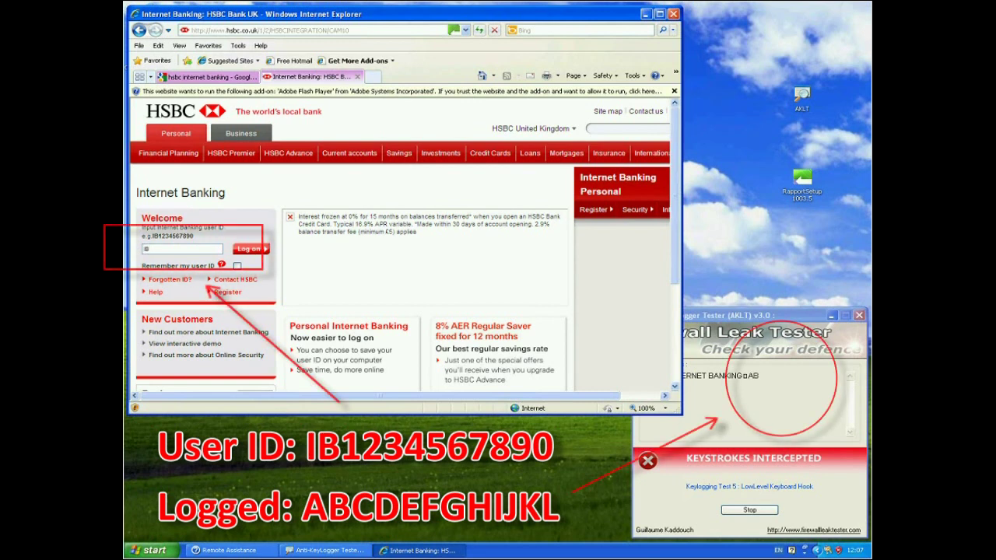
pyautogui.write('1234567890')
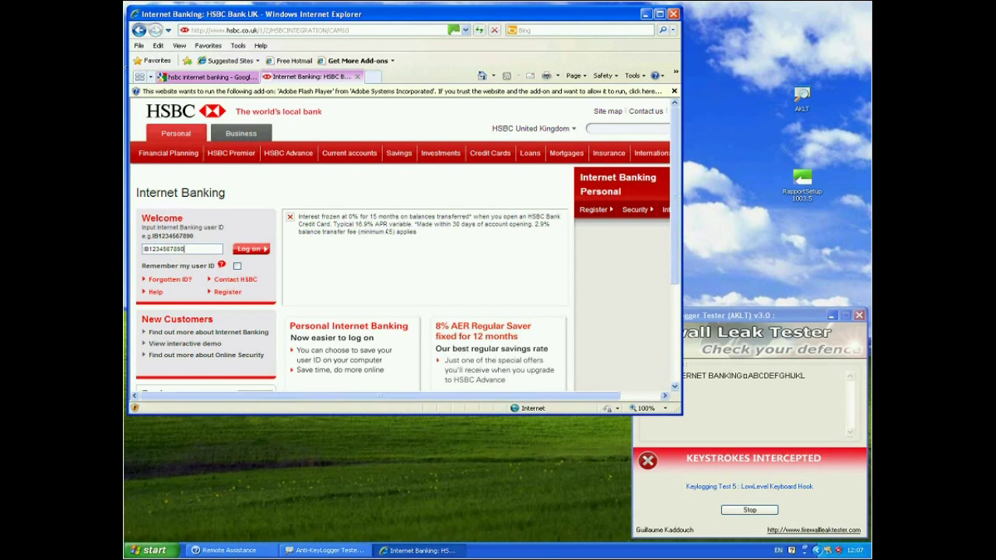
pyautogui.click(358, 77)
# Start AKLT's GetRawInputData test, search 'hsbc internet banking', and open the log-on link in a new tab.
pyautogui.press('BackSpace')
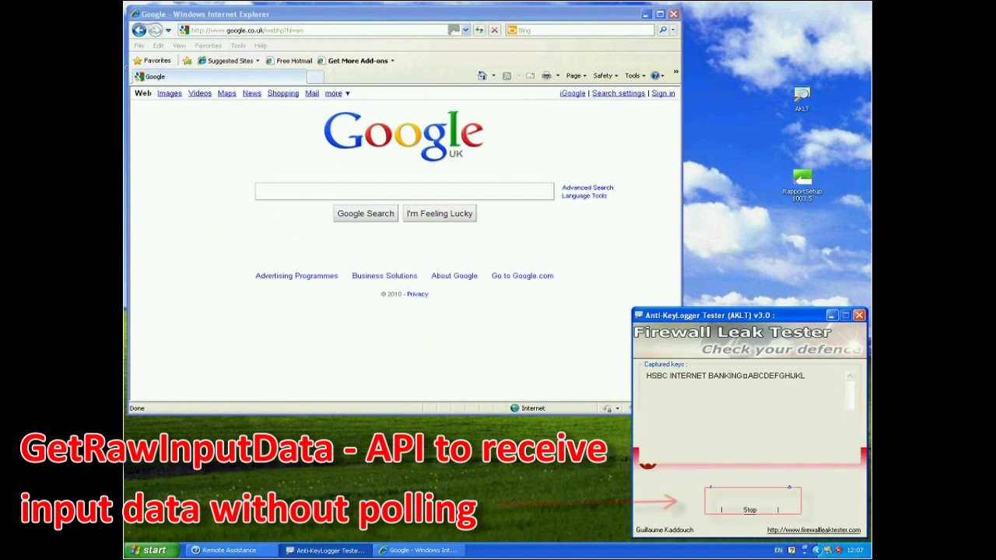
pyautogui.click(750, 501)
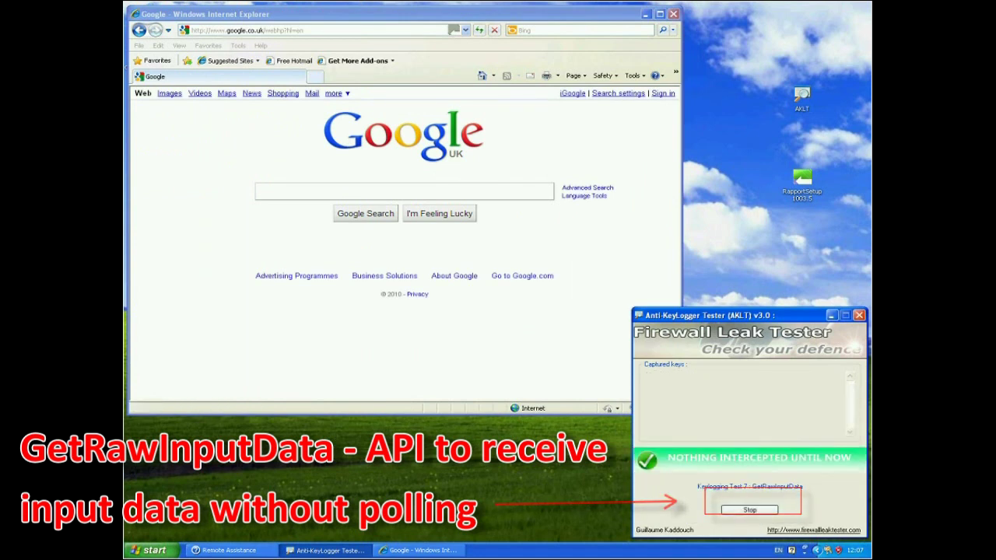
pyautogui.click(330, 191)
pyautogui.write('hsbc')
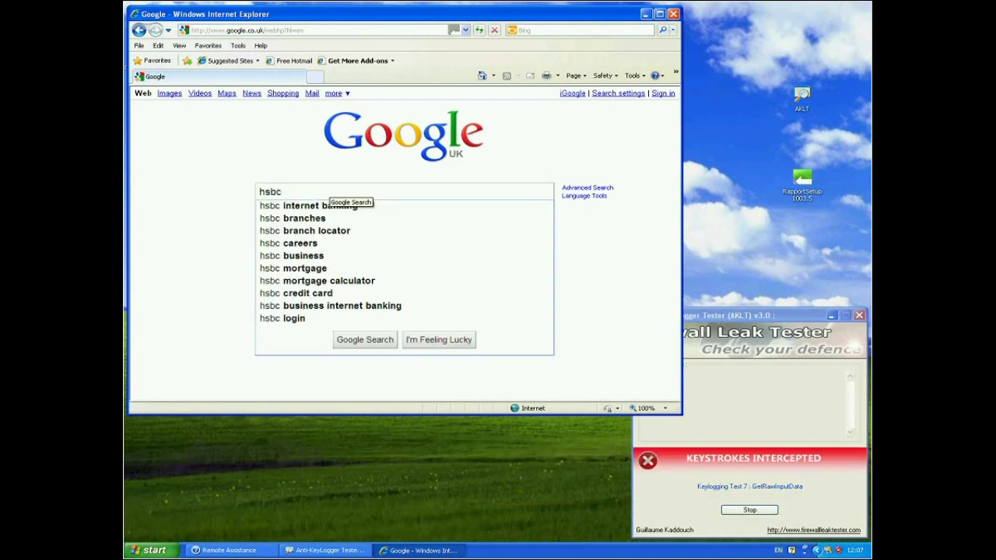
pyautogui.write(' internet b')
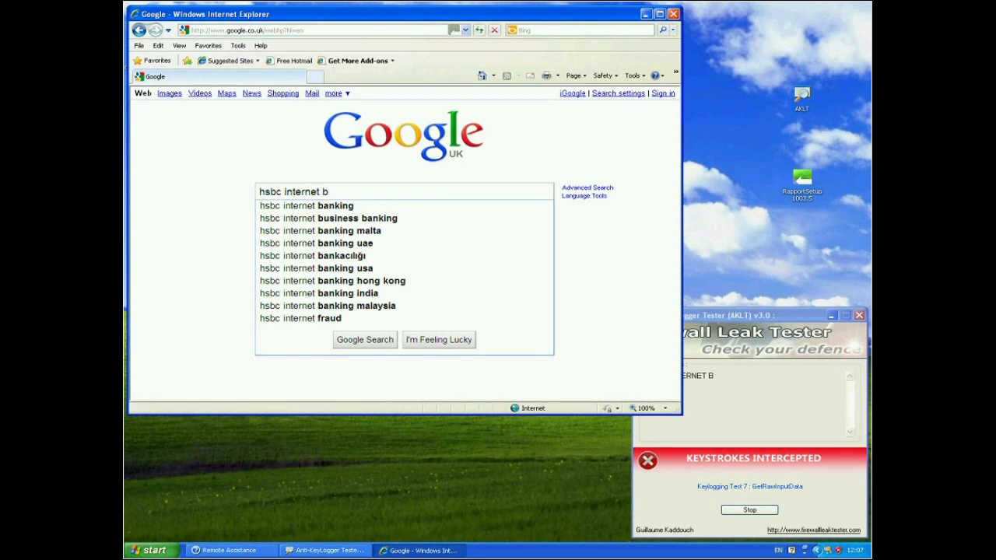
pyautogui.write('anking')
pyautogui.press('Return')
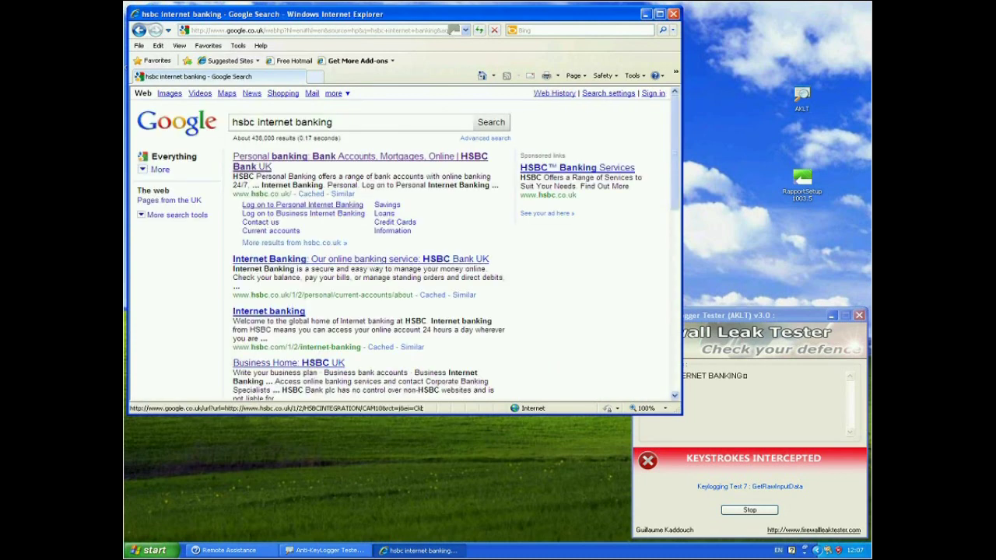
pyautogui.rightClick(320, 207)
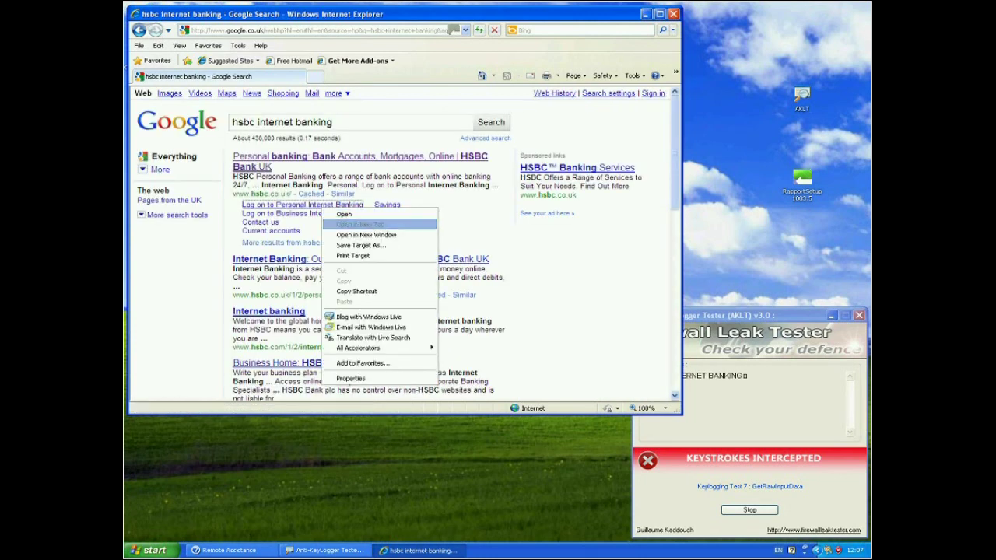
pyautogui.click(343, 223)
# Switch to the HSBC log-on tab and type the sample user ID into the User ID field.
pyautogui.hotkey('ctrl', 'Tab')
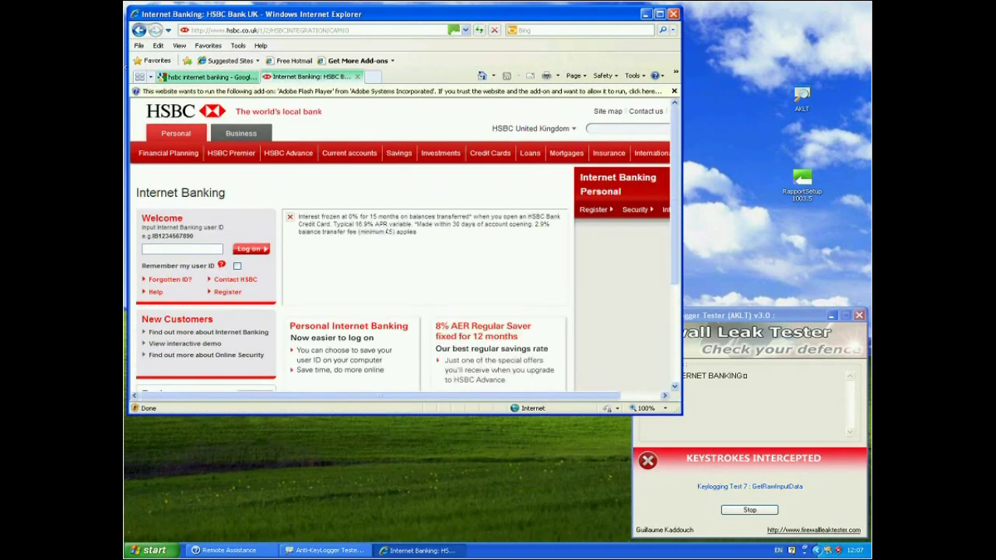
pyautogui.write('IB1234567890')
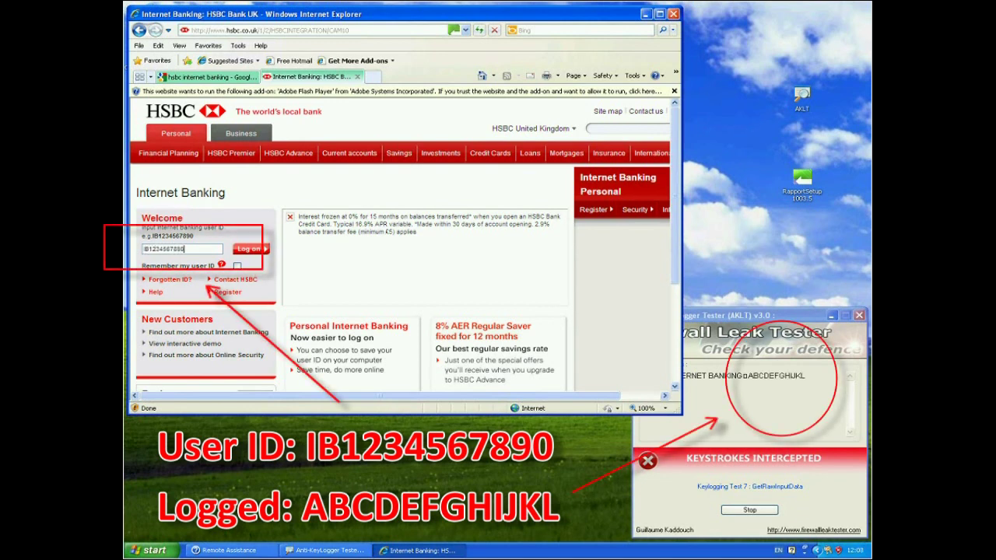